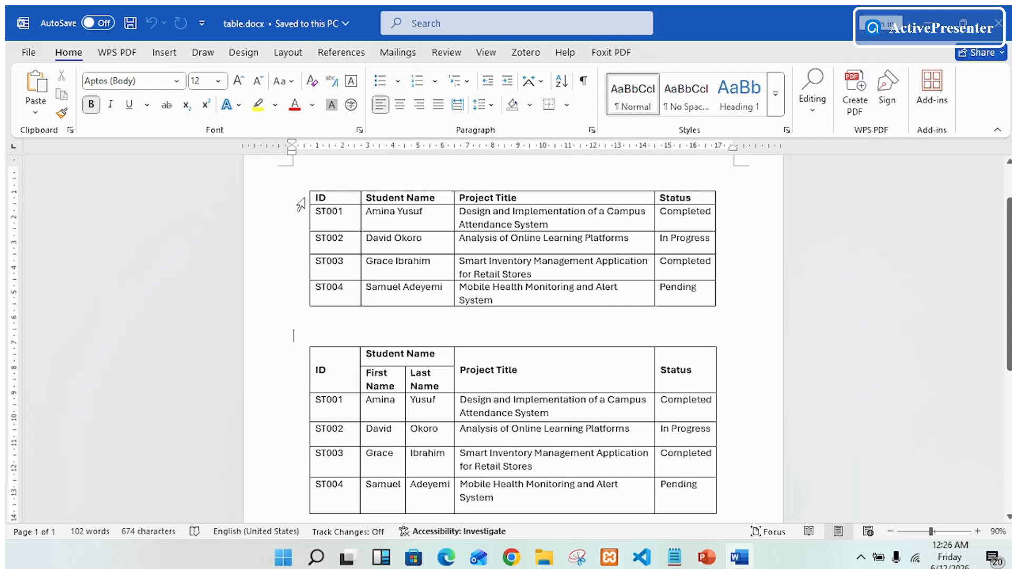
{"action": "left_click", "coordinate": [305, 198]}
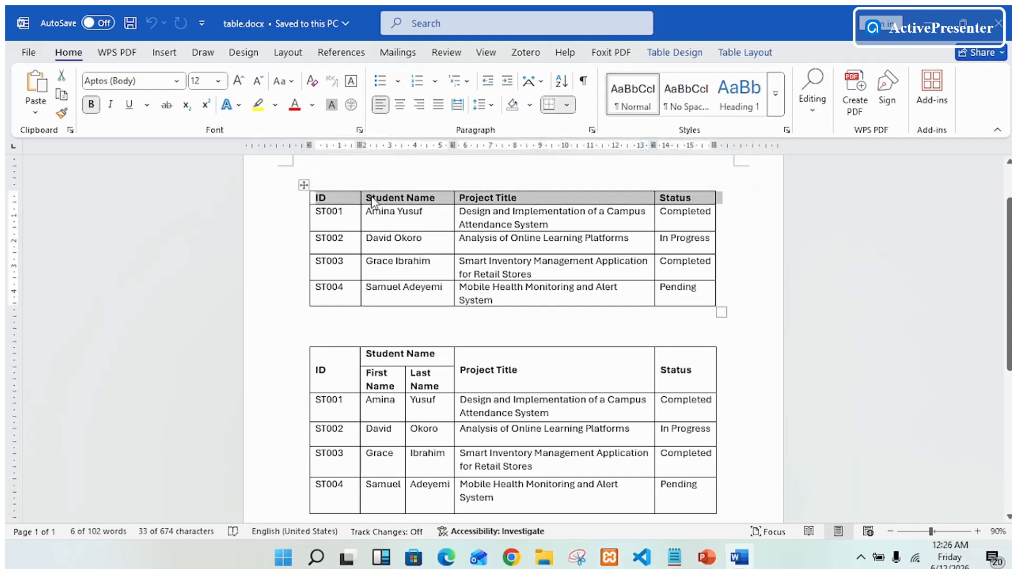
{"action": "left_click", "coordinate": [308, 371]}
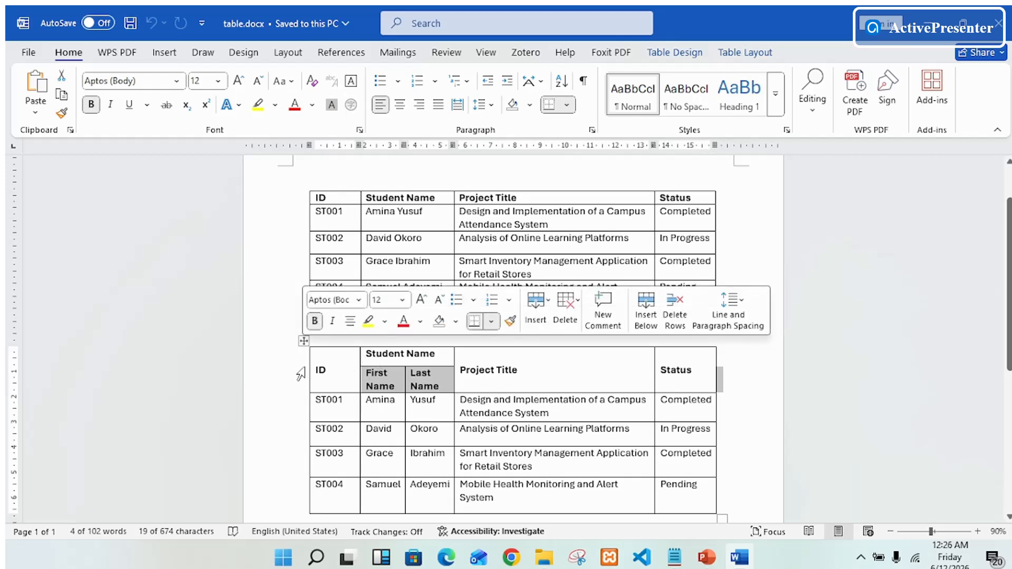
{"action": "left_click", "coordinate": [506, 428]}
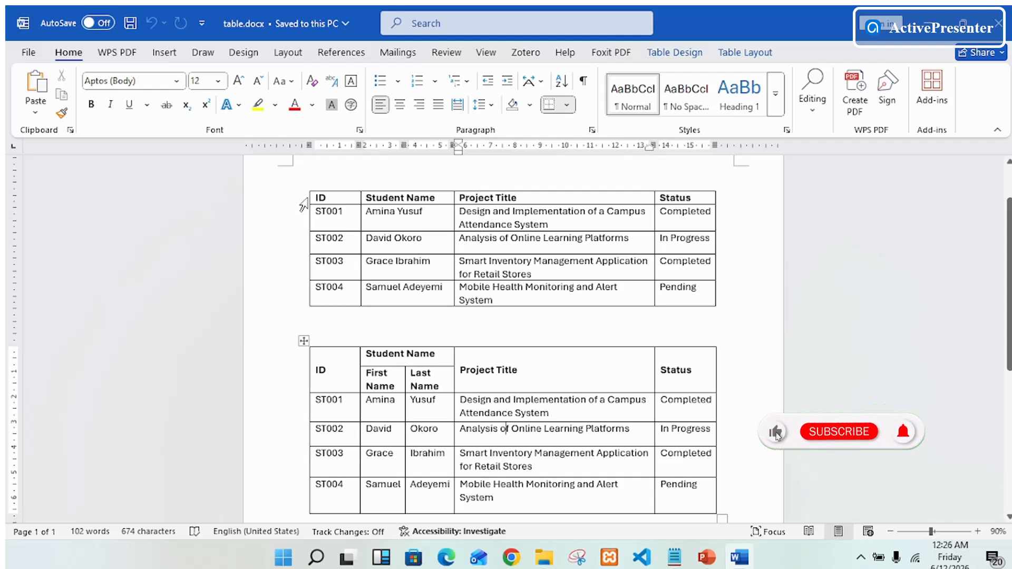
- Insert a blank row above the header row of the first table
{"action": "left_click", "coordinate": [301, 204]}
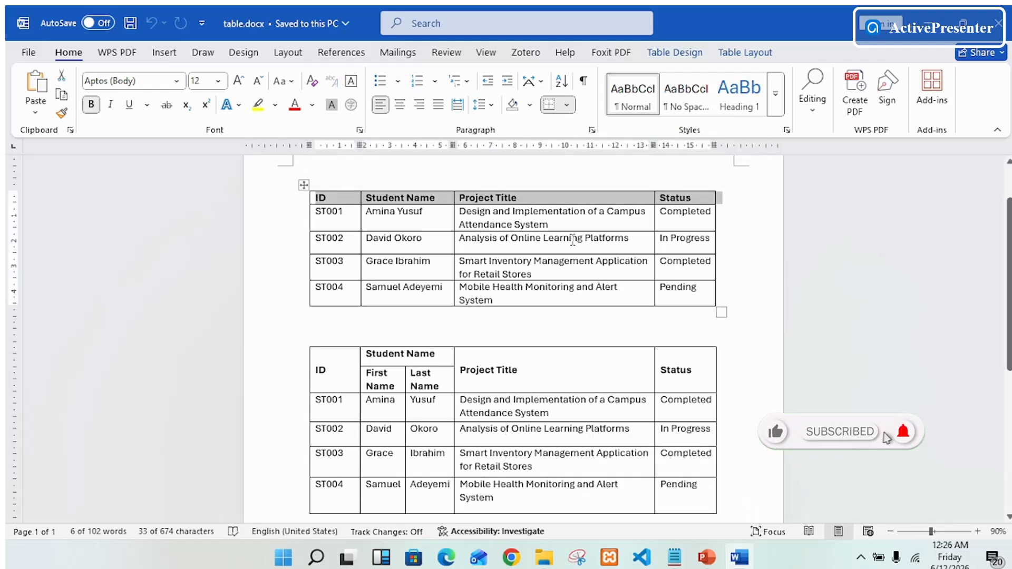
{"action": "left_click", "coordinate": [737, 55]}
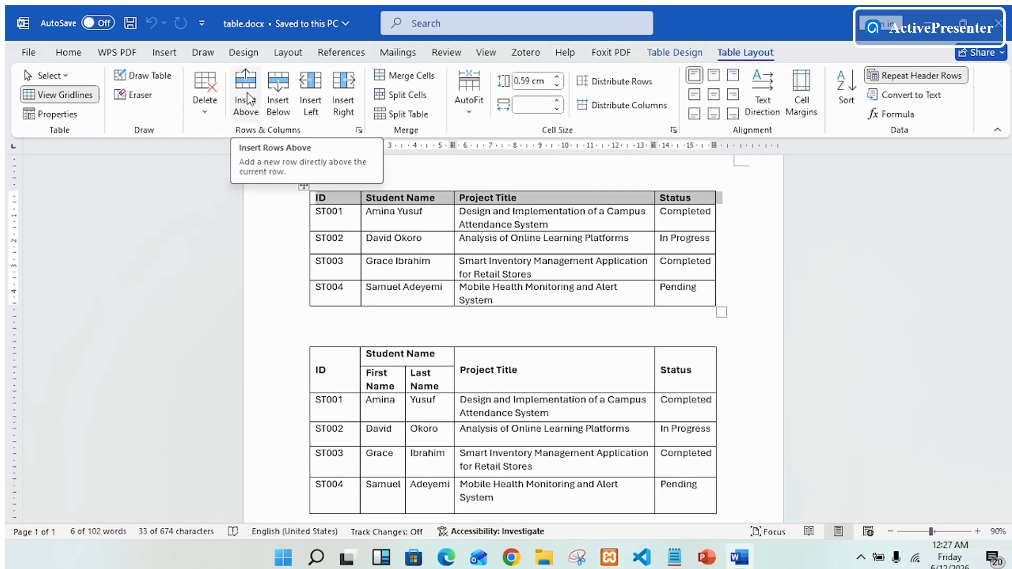
{"action": "left_click", "coordinate": [246, 98]}
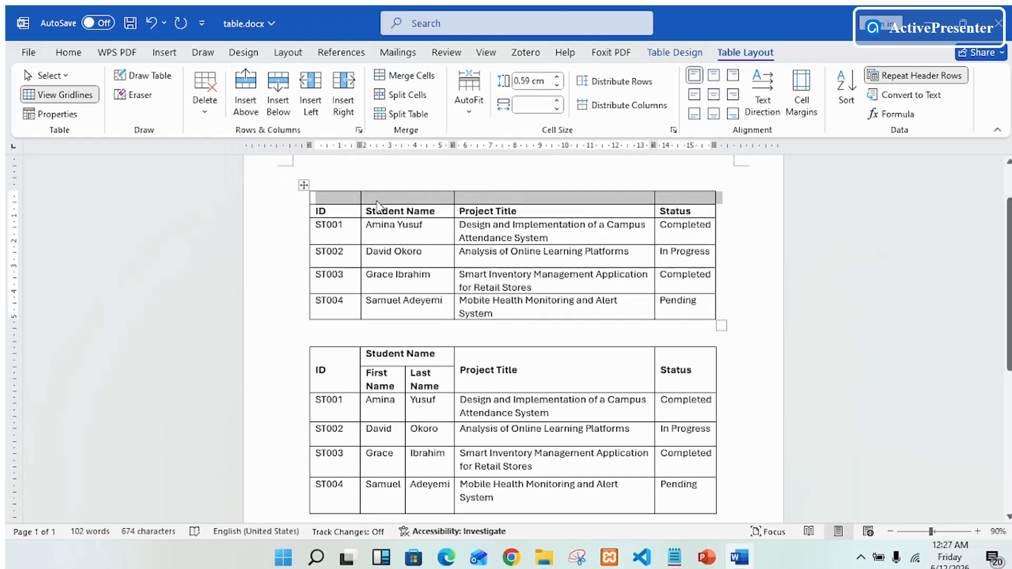
- Move the "Student Name" heading up into the blank cell directly above it in the first table
{"action": "left_click", "coordinate": [377, 200]}
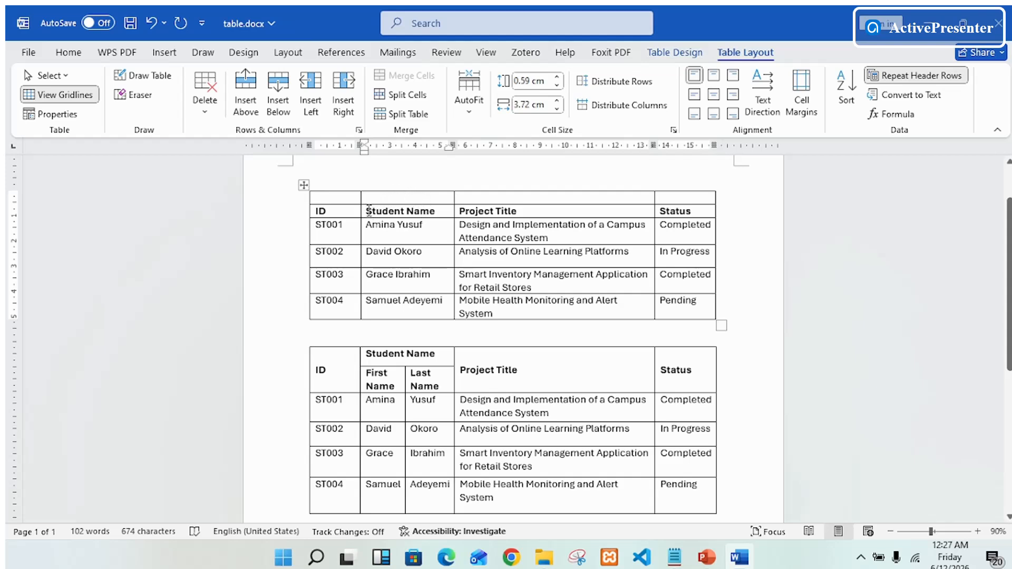
{"action": "left_click_drag", "start_coordinate": [369, 211], "coordinate": [432, 225]}
{"action": "key", "text": "ctrl+c"}
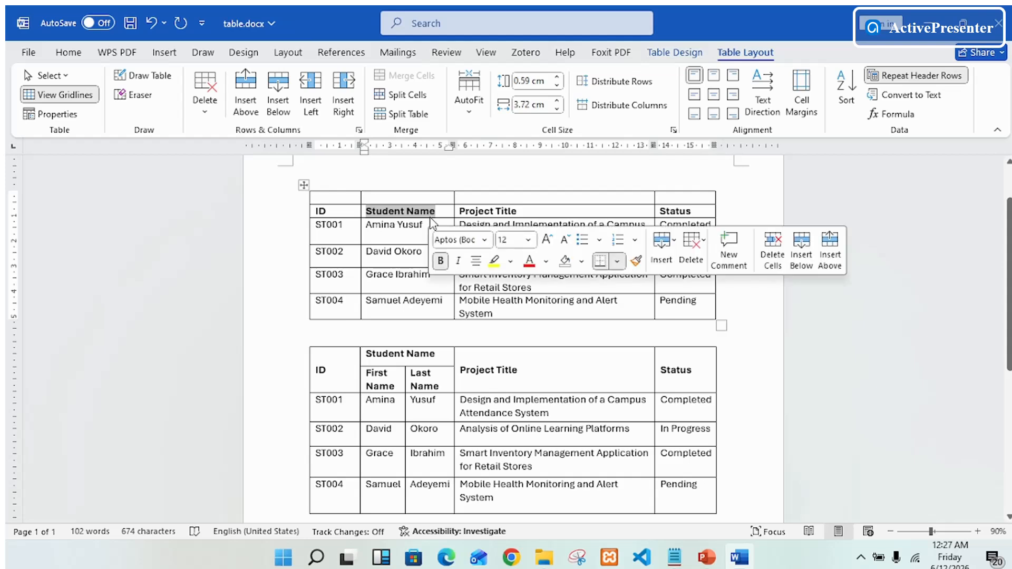
{"action": "right_click", "coordinate": [432, 220]}
{"action": "left_click", "coordinate": [455, 200]}
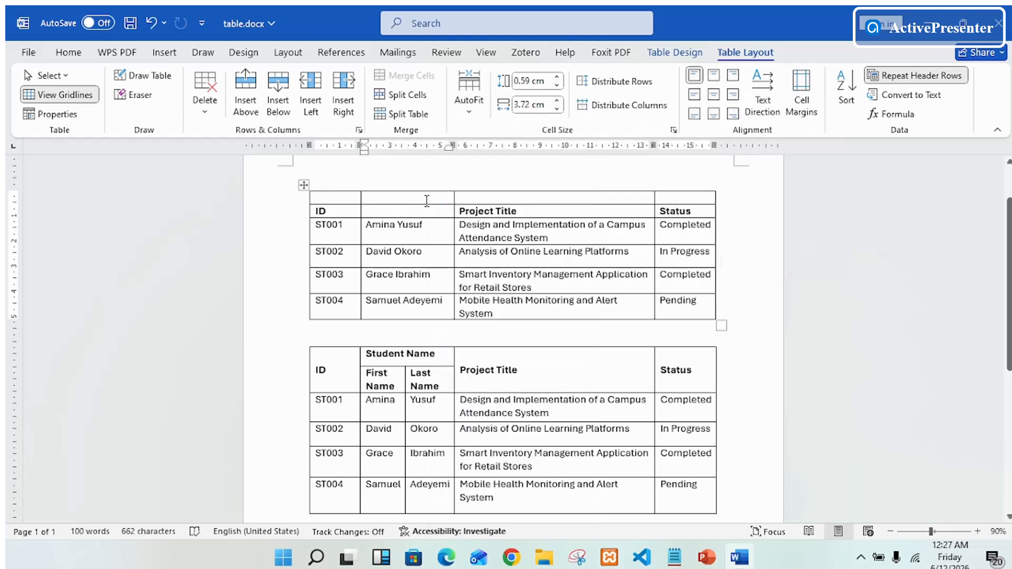
{"action": "left_click", "coordinate": [427, 200]}
{"action": "key", "text": "ctrl+v"}
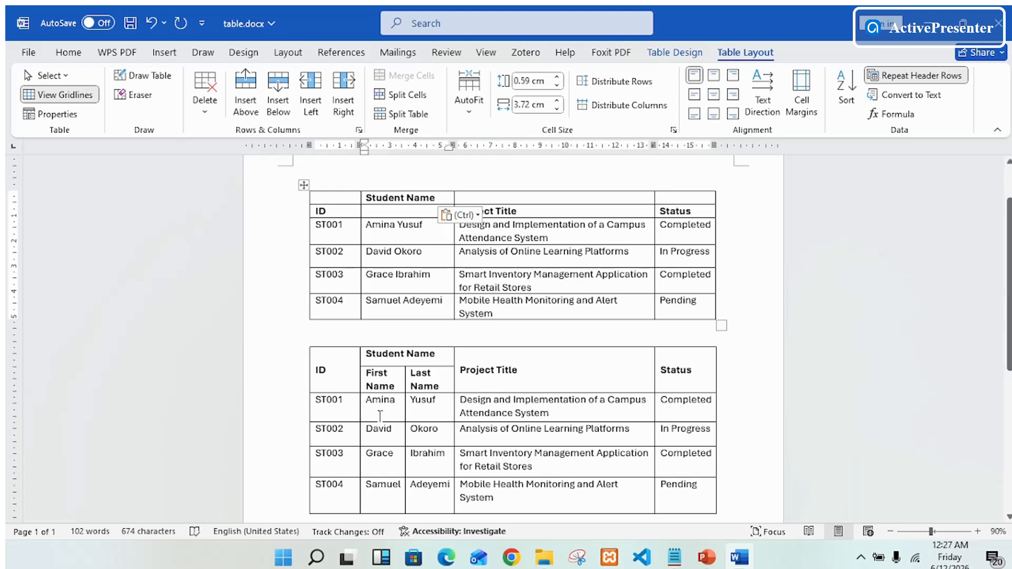
- Split the empty cell below the first table's "Student Name" heading into 2 columns and 1 row
{"action": "left_click", "coordinate": [361, 213]}
{"action": "left_click", "coordinate": [398, 214]}
{"action": "left_click", "coordinate": [397, 95]}
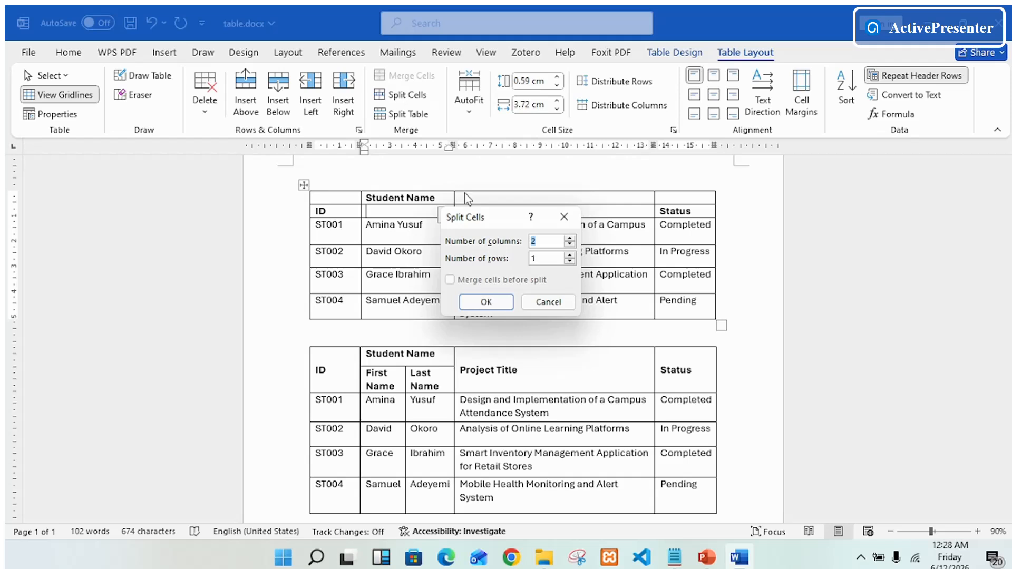
{"action": "left_click_drag", "start_coordinate": [505, 221], "coordinate": [459, 211]}
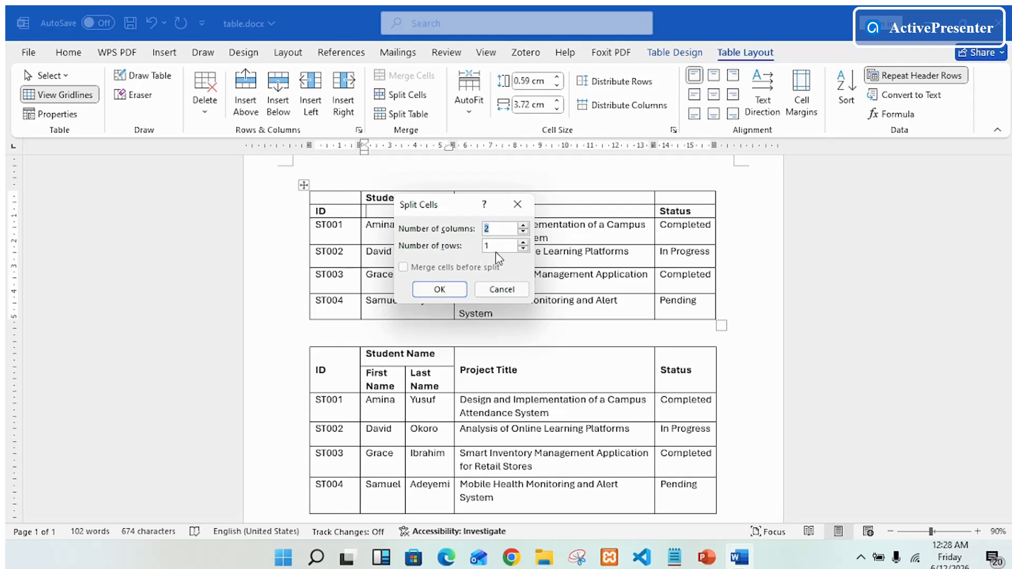
{"action": "left_click_drag", "start_coordinate": [464, 207], "coordinate": [700, 310]}
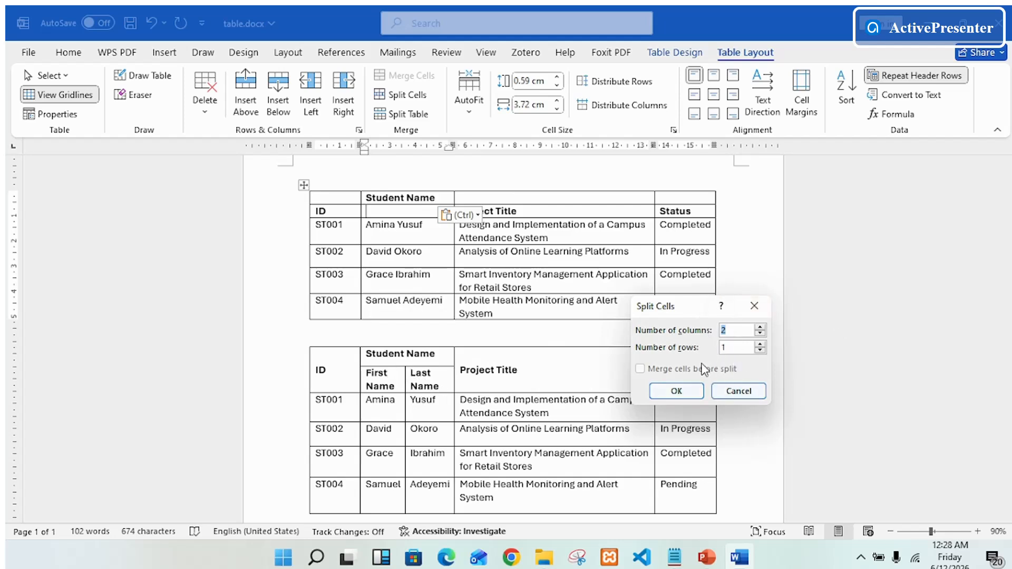
{"action": "left_click", "coordinate": [684, 394]}
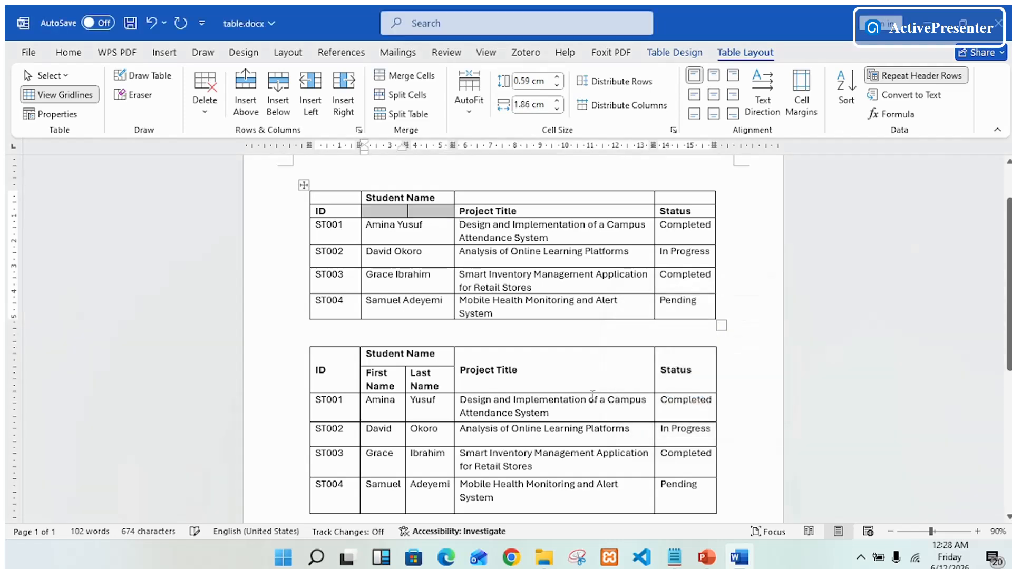
- Label the two split cells "First Name" and "Last Name" and make both subheadings bold
{"action": "left_click", "coordinate": [442, 228]}
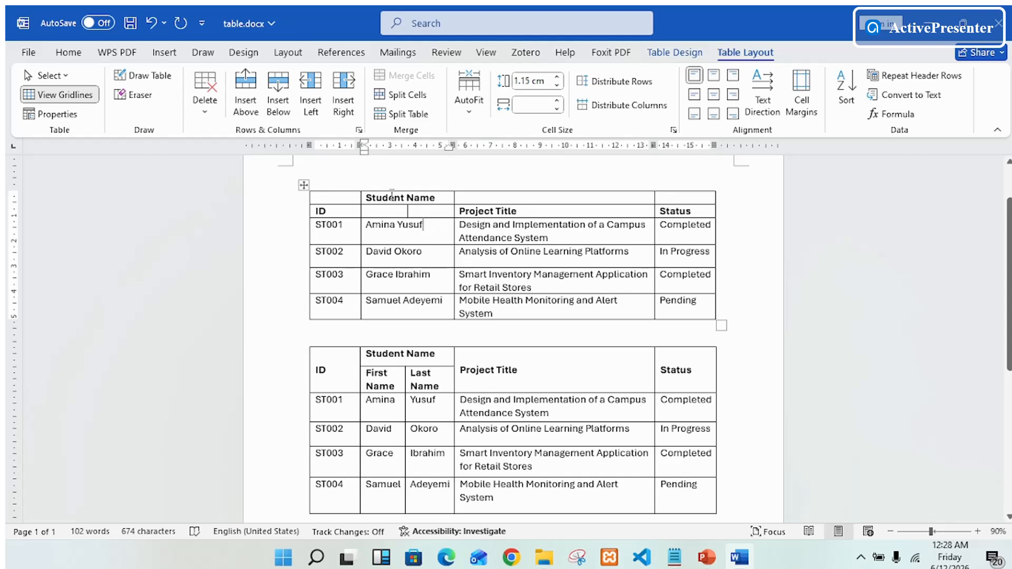
{"action": "left_click", "coordinate": [397, 213]}
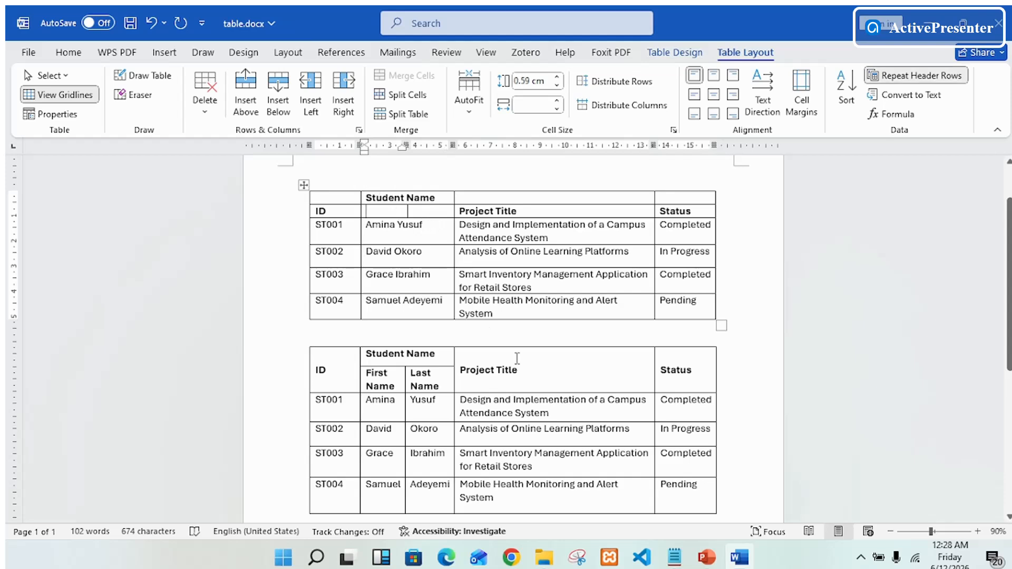
{"action": "type", "text": "First Name"}
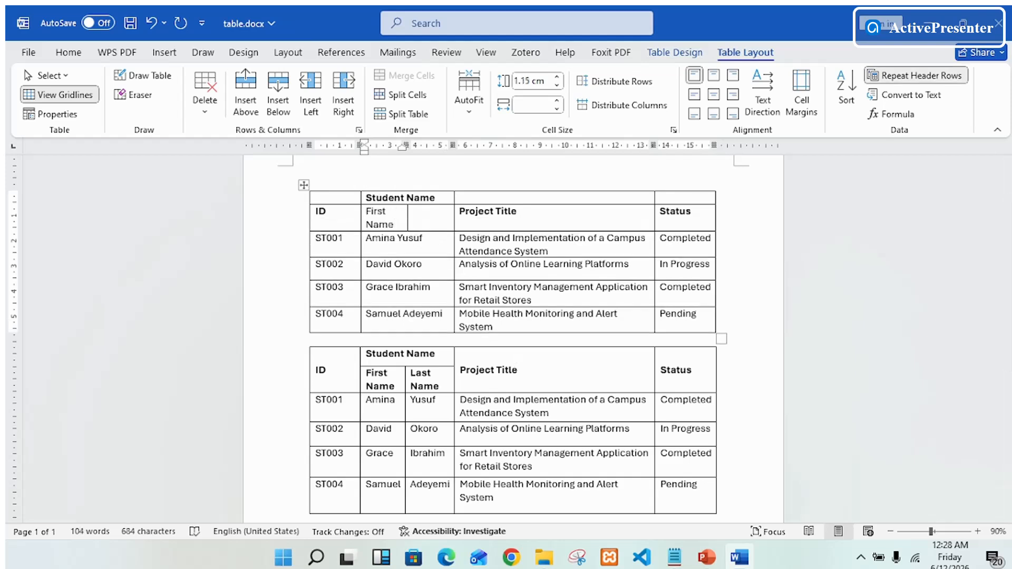
{"action": "key", "text": "Tab"}
{"action": "type", "text": "Last Name"}
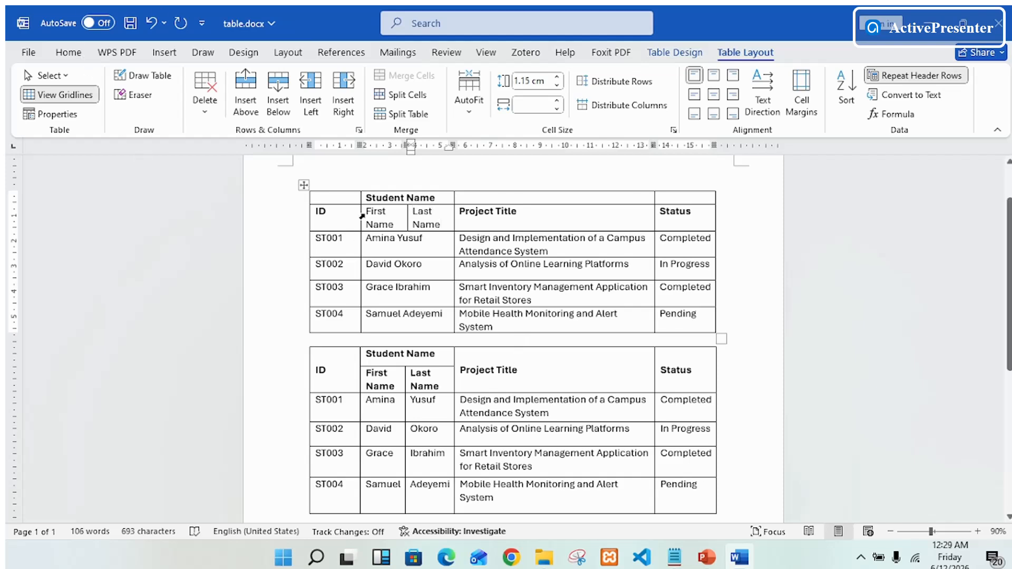
{"action": "left_click_drag", "start_coordinate": [362, 221], "coordinate": [420, 220]}
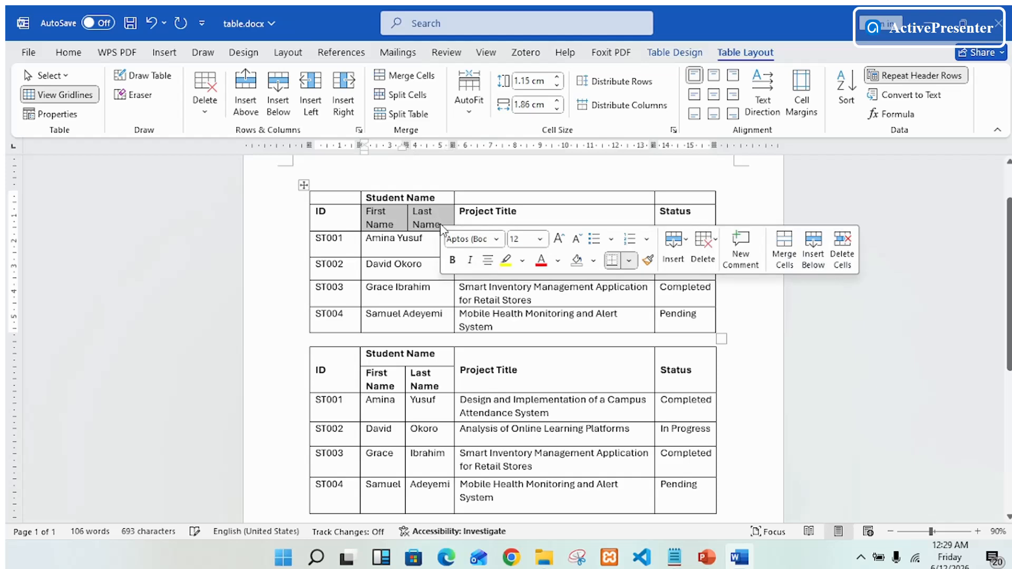
{"action": "left_click", "coordinate": [452, 262]}
{"action": "left_click", "coordinate": [411, 306]}
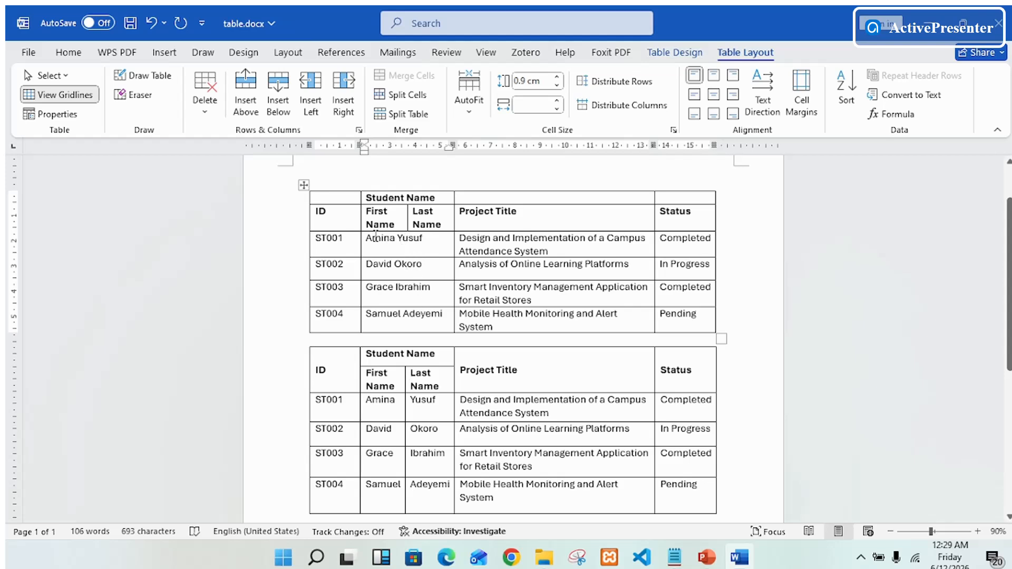
- Draw a vertical border from the First Name/Last Name divider down through rows ST001 to ST004 of the first table
{"action": "left_click_drag", "start_coordinate": [364, 240], "coordinate": [383, 329]}
{"action": "left_click", "coordinate": [386, 315]}
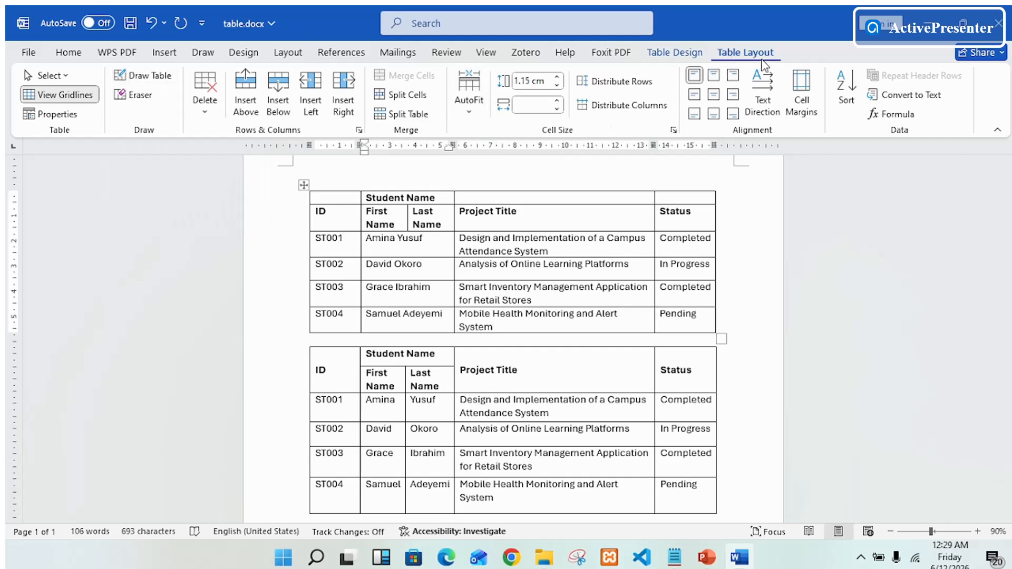
{"action": "left_click", "coordinate": [147, 81]}
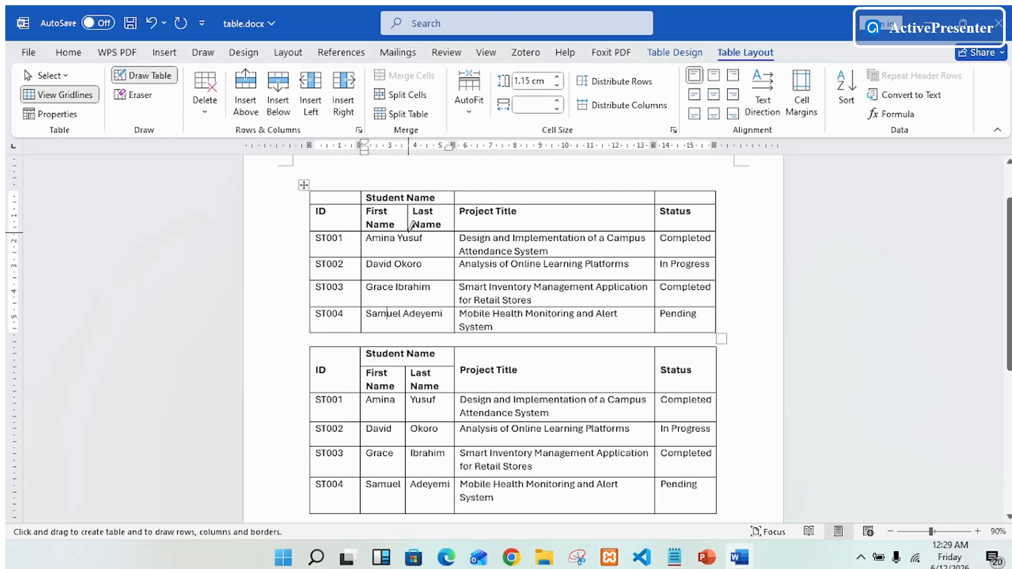
{"action": "left_click_drag", "start_coordinate": [410, 227], "coordinate": [411, 332]}
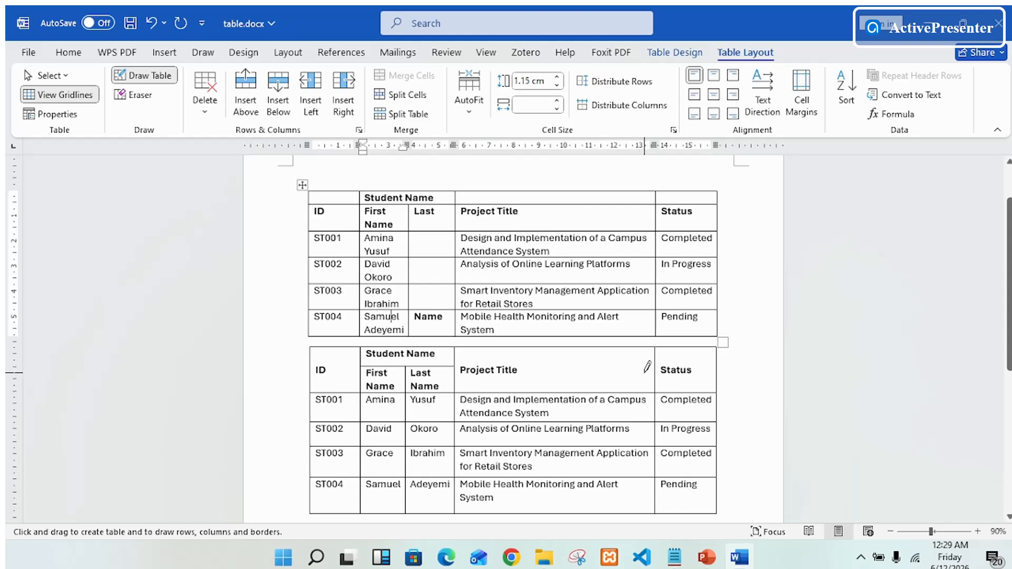
{"action": "key", "text": "Escape"}
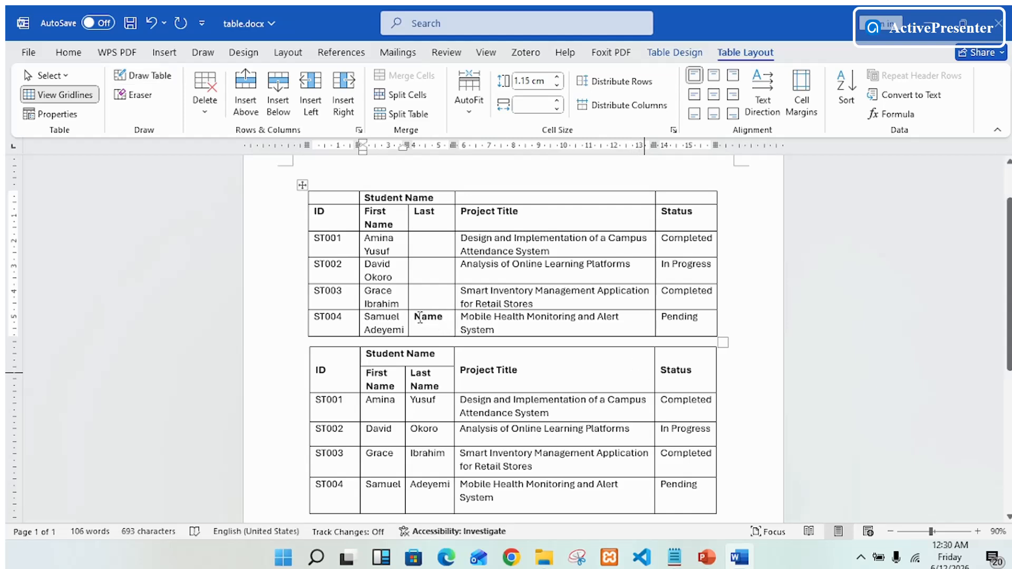
- Move the stray word "Name" from the ST004 row back after "Last" in the subheading cell
{"action": "left_click_drag", "start_coordinate": [419, 316], "coordinate": [444, 322]}
{"action": "right_click", "coordinate": [436, 320]}
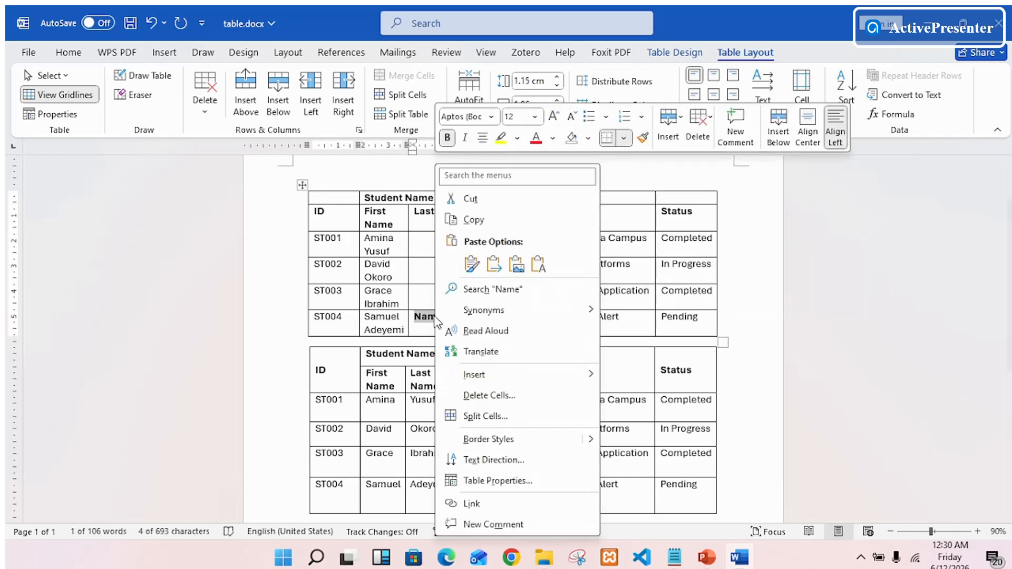
{"action": "left_click", "coordinate": [479, 196]}
{"action": "left_click", "coordinate": [432, 222]}
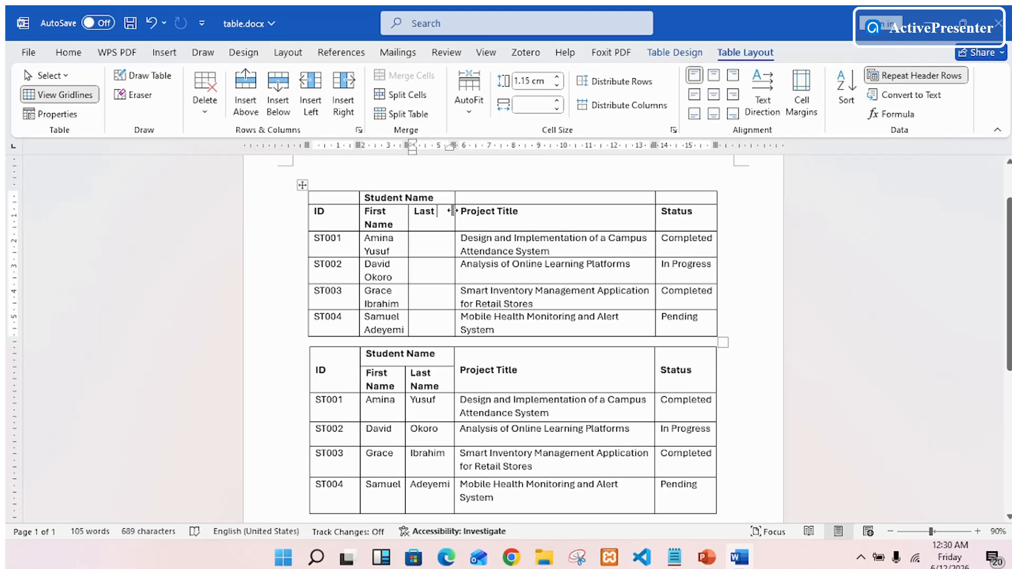
{"action": "key", "text": "ctrl+v"}
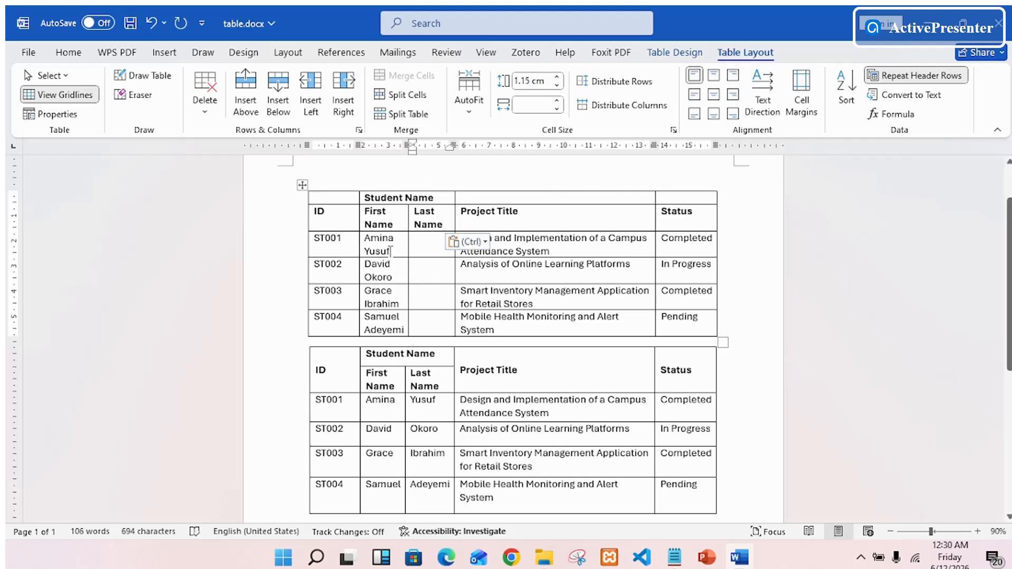
- Move the ST001 student's last name from the First Name cell into the Last Name cell
{"action": "left_click_drag", "start_coordinate": [390, 252], "coordinate": [371, 249]}
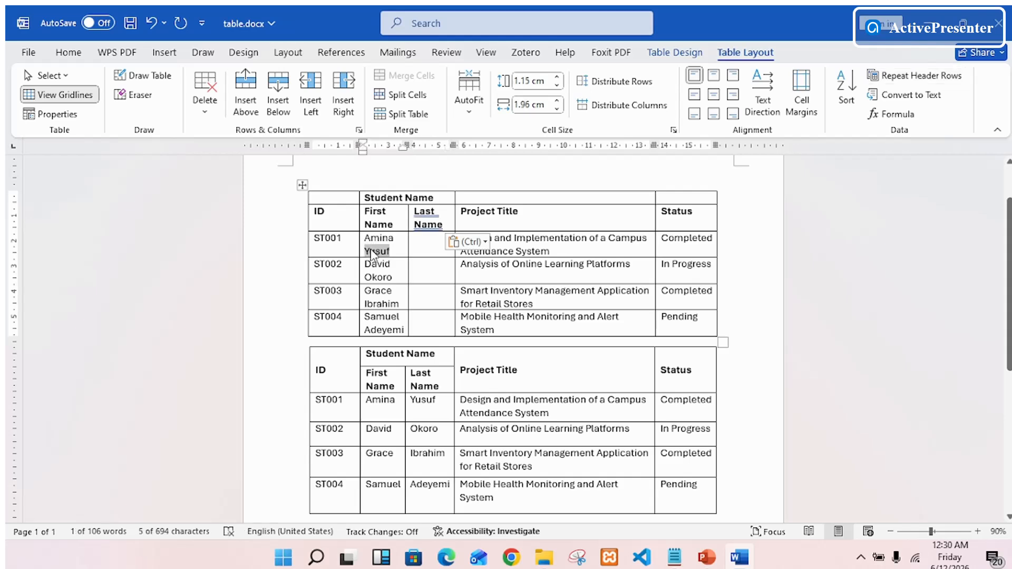
{"action": "right_click", "coordinate": [371, 249]}
{"action": "left_click", "coordinate": [387, 199]}
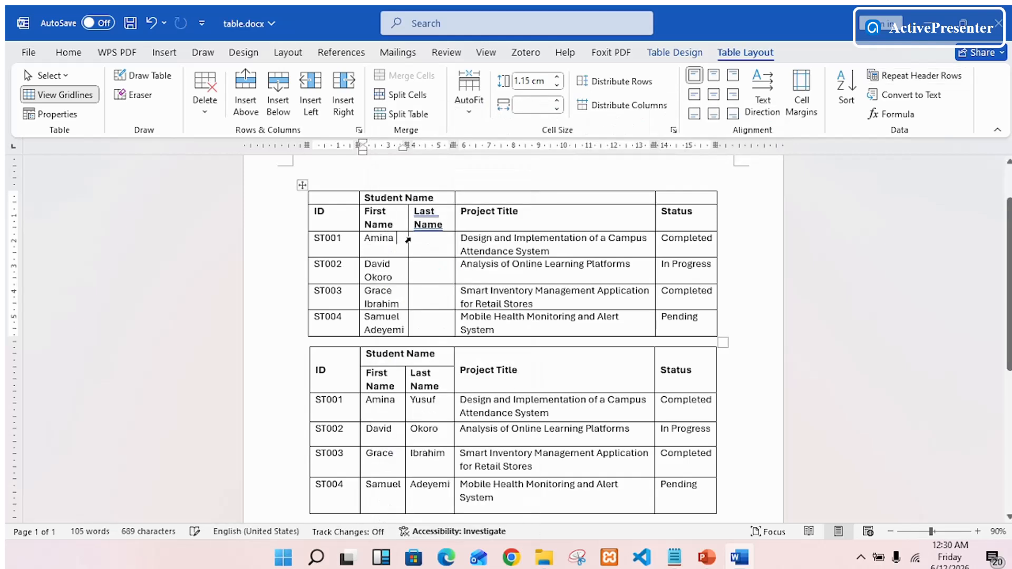
{"action": "left_click", "coordinate": [427, 242]}
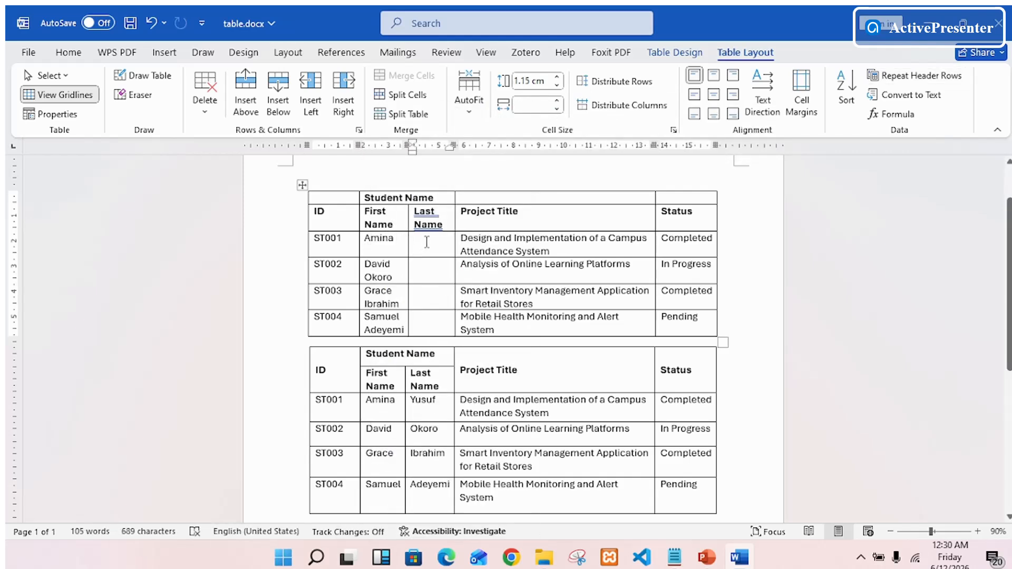
{"action": "key", "text": "ctrl+v"}
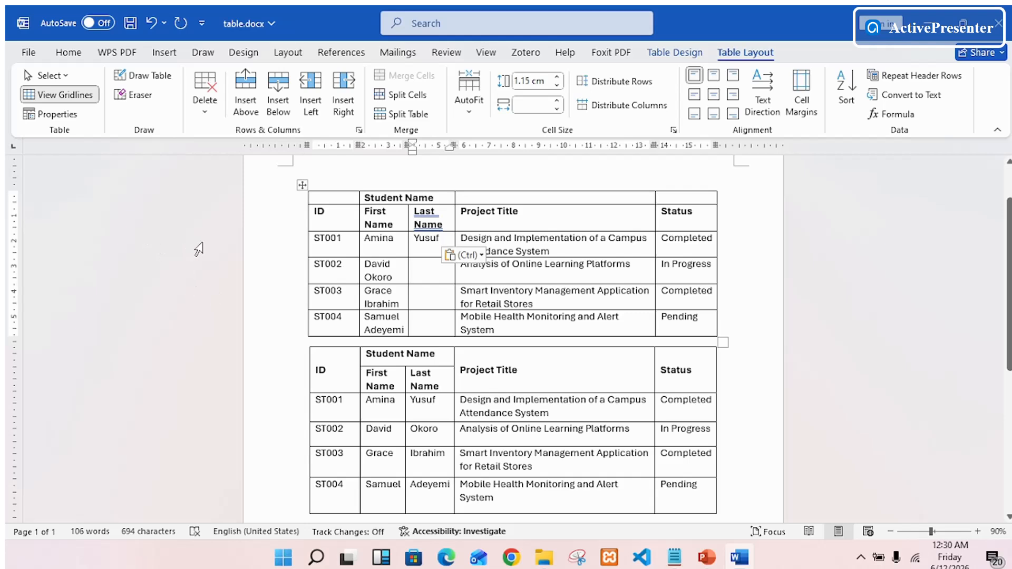
- Move the ST002 student's last name from the First Name cell into the Last Name cell
{"action": "left_click_drag", "start_coordinate": [393, 276], "coordinate": [366, 279]}
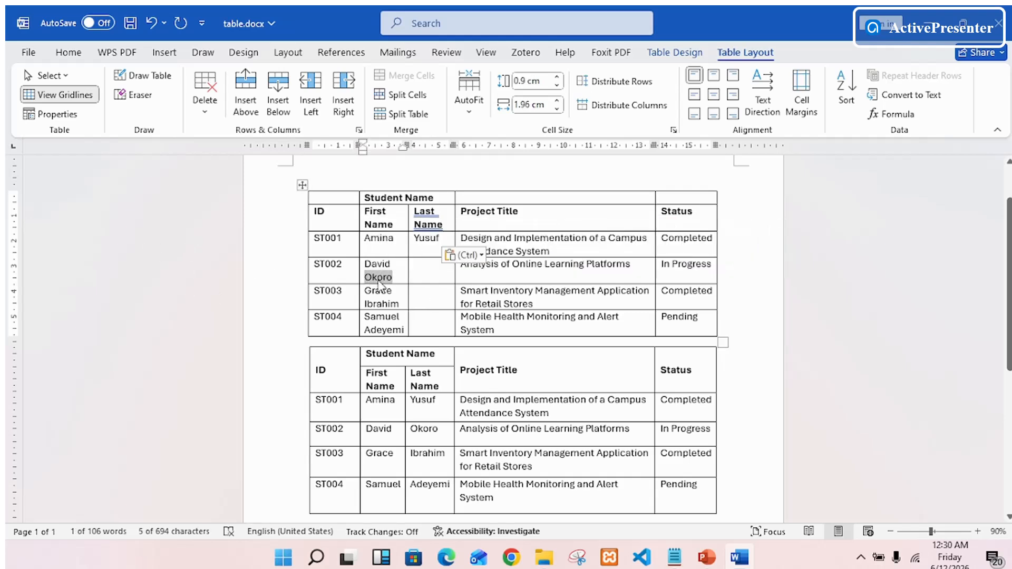
{"action": "key", "text": "ctrl+x"}
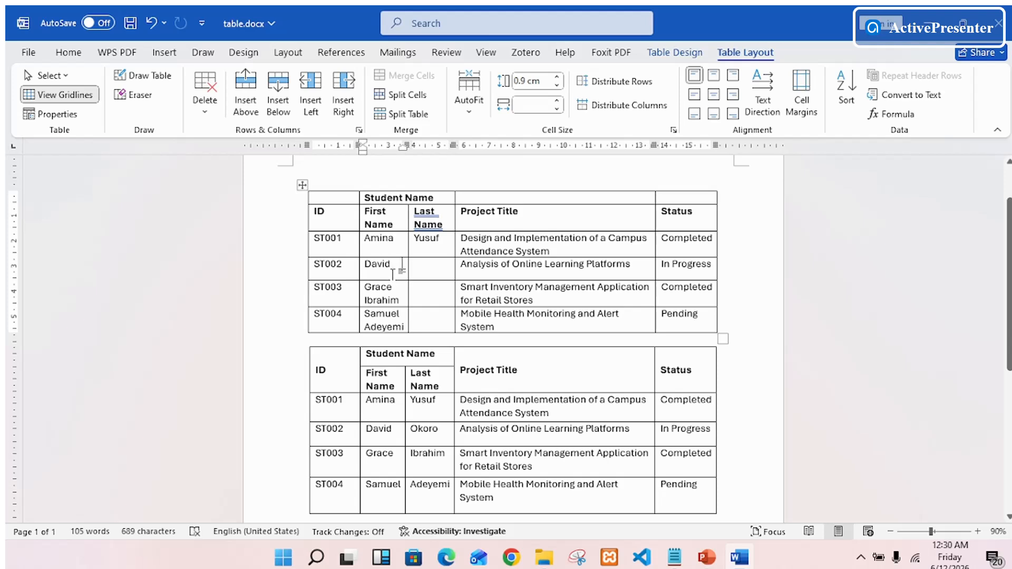
{"action": "key", "text": "Tab"}
{"action": "key", "text": "ctrl+v"}
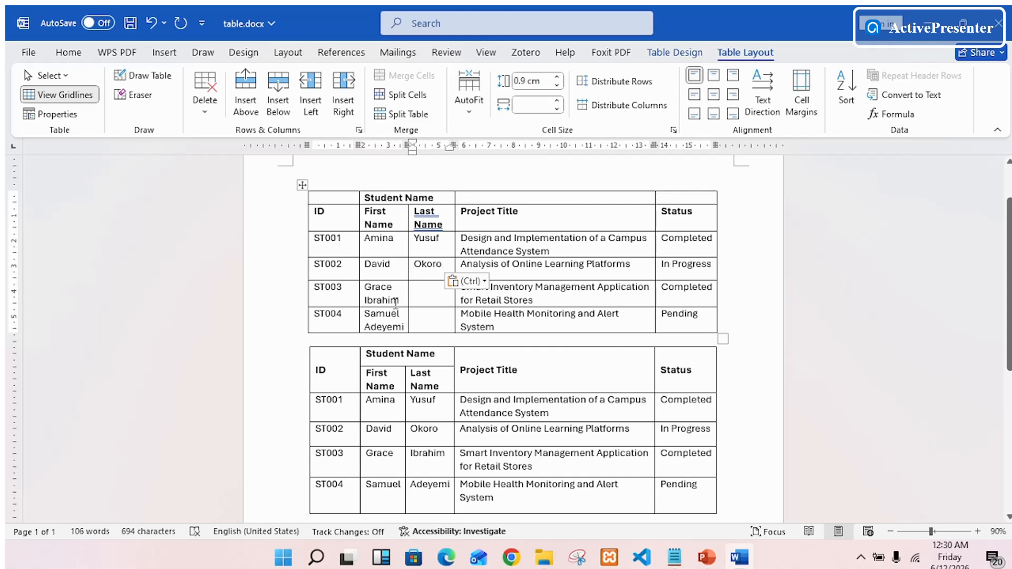
- Move the ST003 student's last name from the First Name cell into the Last Name cell
{"action": "left_click_drag", "start_coordinate": [400, 301], "coordinate": [367, 294]}
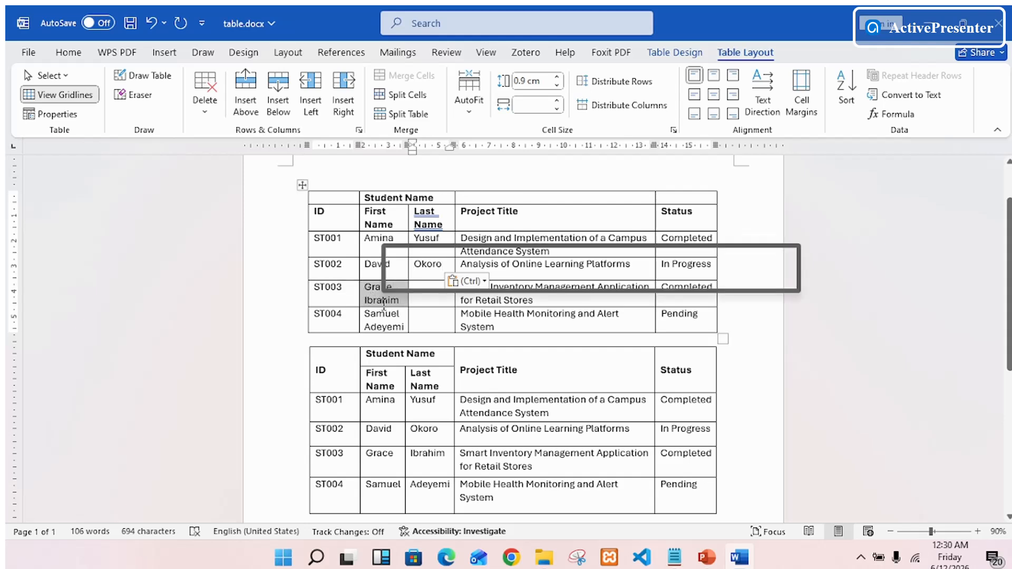
{"action": "left_click", "coordinate": [373, 298]}
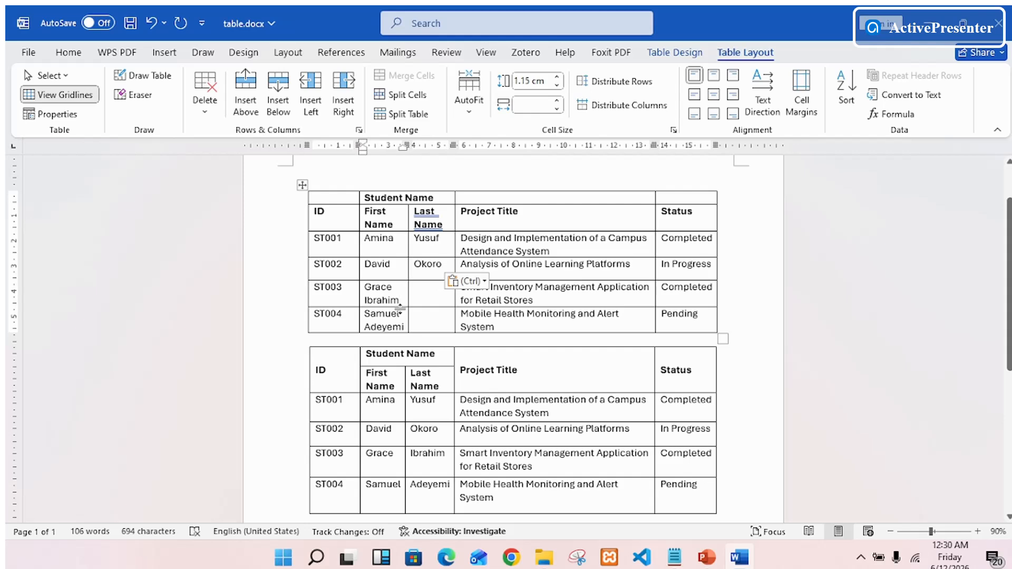
{"action": "key", "text": "shift+Left"}
{"action": "key", "text": "shift+Left"}
{"action": "key", "text": "shift+Left"}
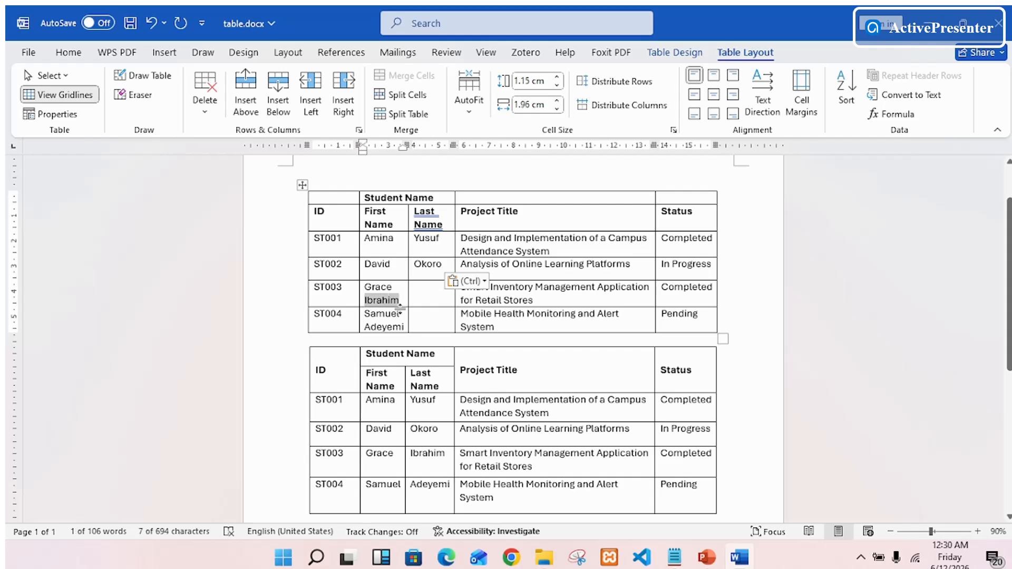
{"action": "key", "text": "ctrl+x"}
{"action": "key", "text": "Tab"}
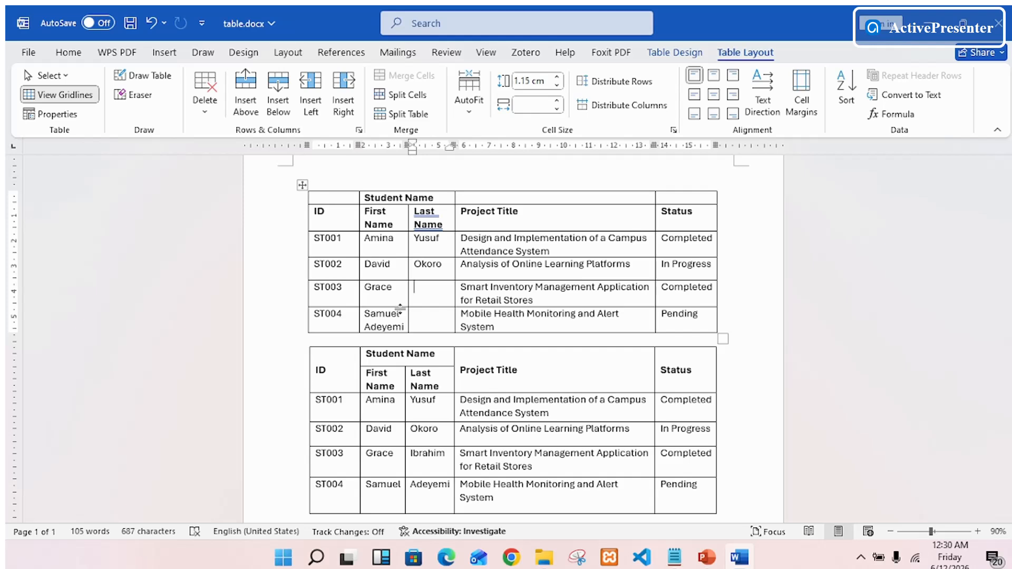
{"action": "key", "text": "ctrl+v"}
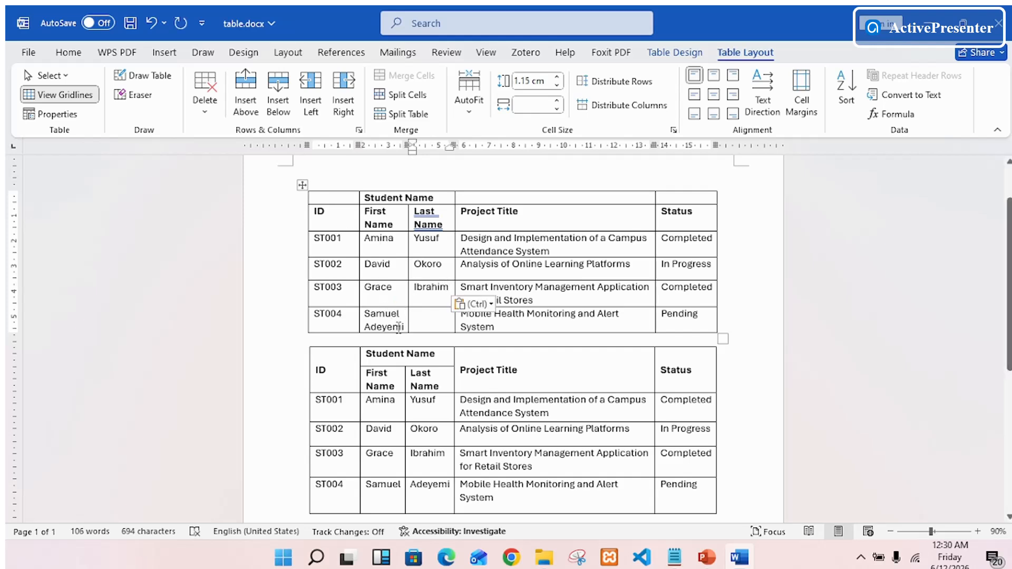
- Move the ST004 student's last name from the First Name cell into the Last Name cell
{"action": "left_click_drag", "start_coordinate": [399, 327], "coordinate": [367, 328]}
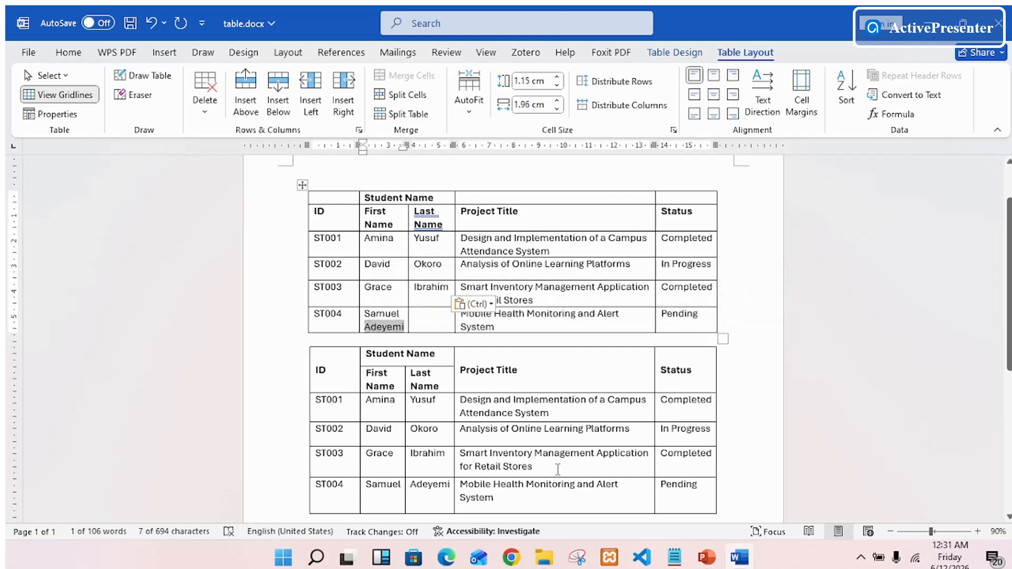
{"action": "key", "text": "ctrl+x"}
{"action": "key", "text": "Tab"}
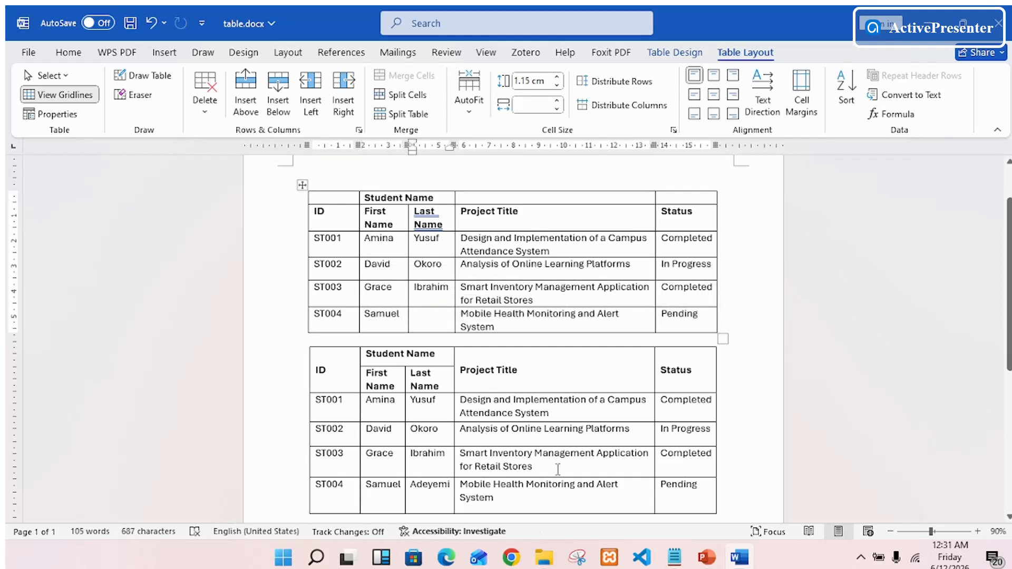
{"action": "key", "text": "ctrl+v"}
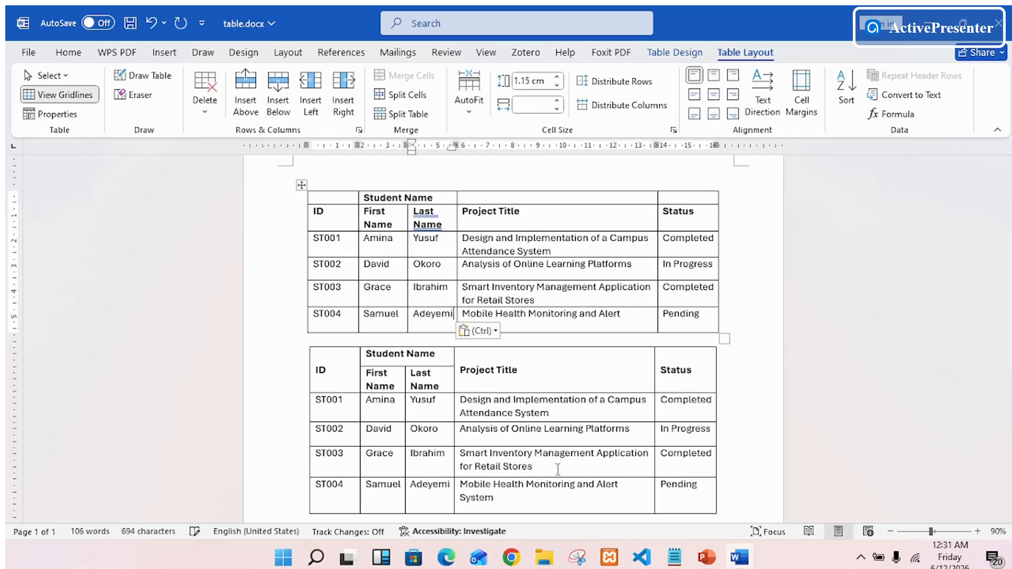
{"action": "left_click", "coordinate": [557, 326]}
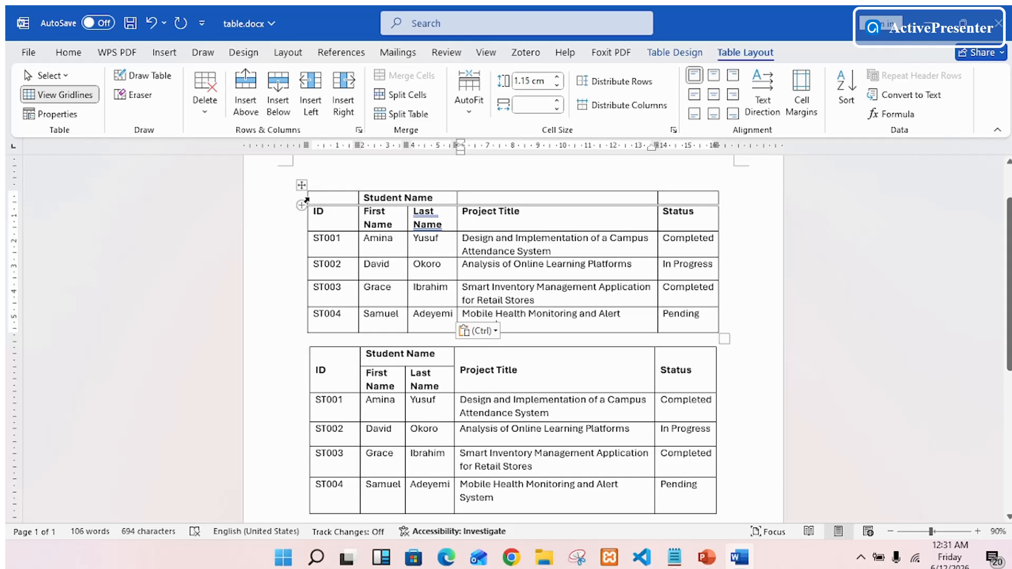
- Merge the ID heading cell of the first table with the empty cell above it
{"action": "left_click_drag", "start_coordinate": [319, 197], "coordinate": [319, 234]}
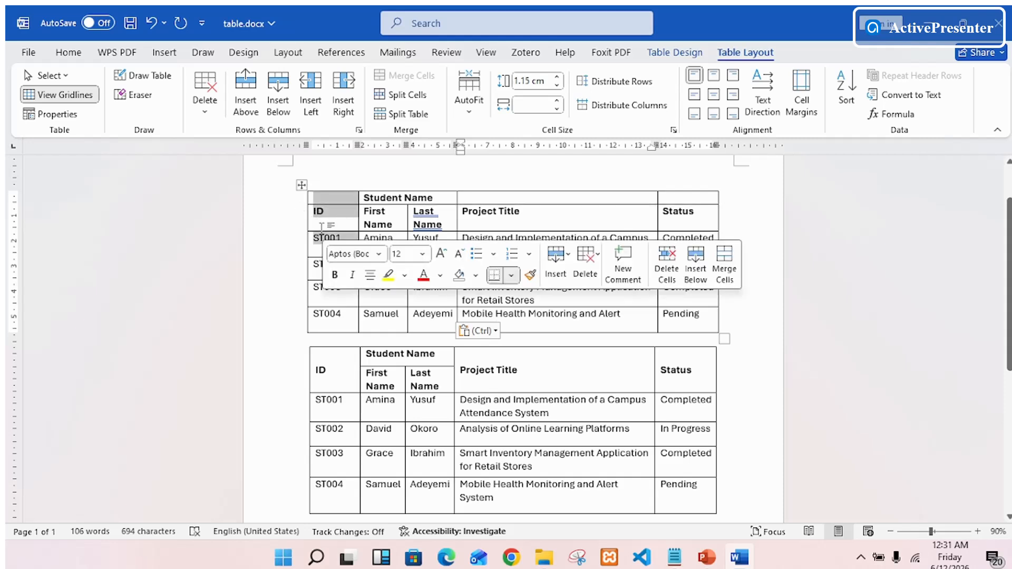
{"action": "left_click", "coordinate": [324, 209]}
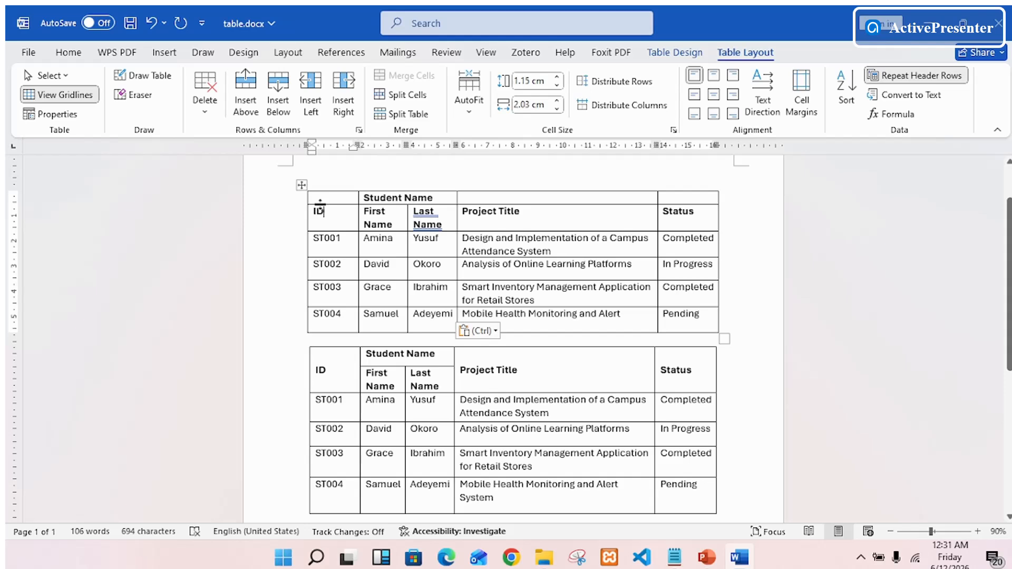
{"action": "left_click", "coordinate": [314, 196]}
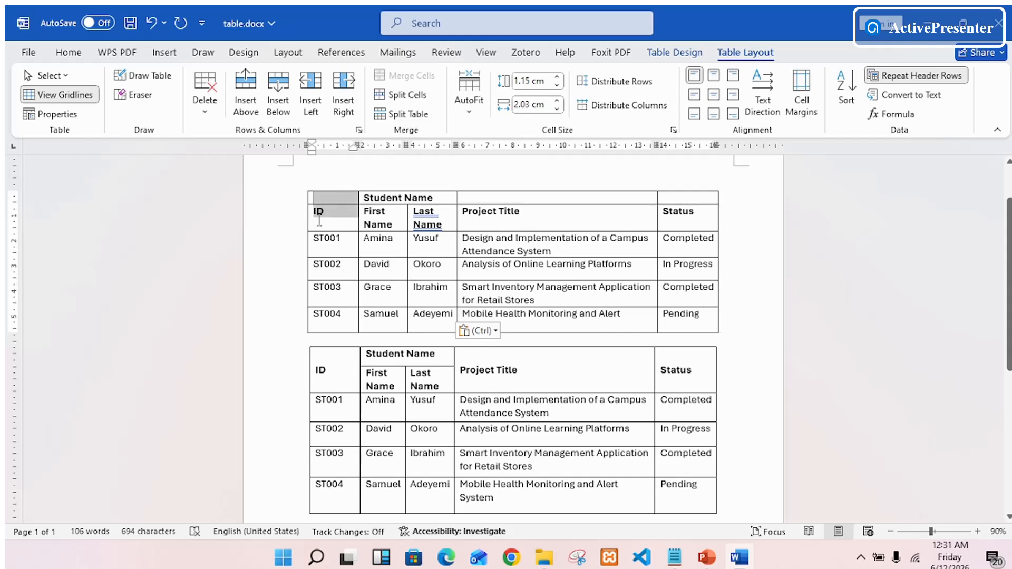
{"action": "left_click", "coordinate": [324, 208]}
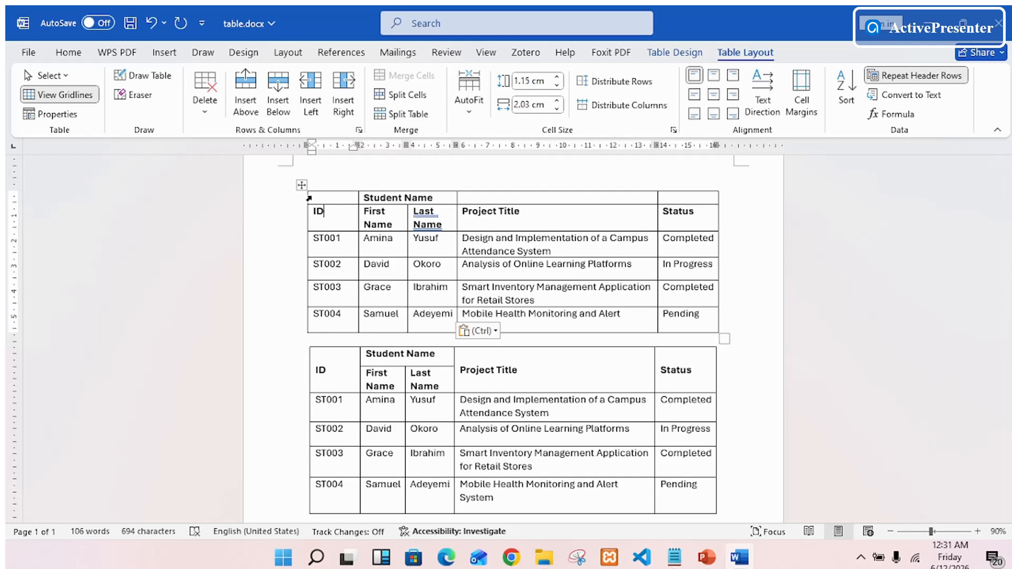
{"action": "left_click_drag", "start_coordinate": [310, 197], "coordinate": [318, 219]}
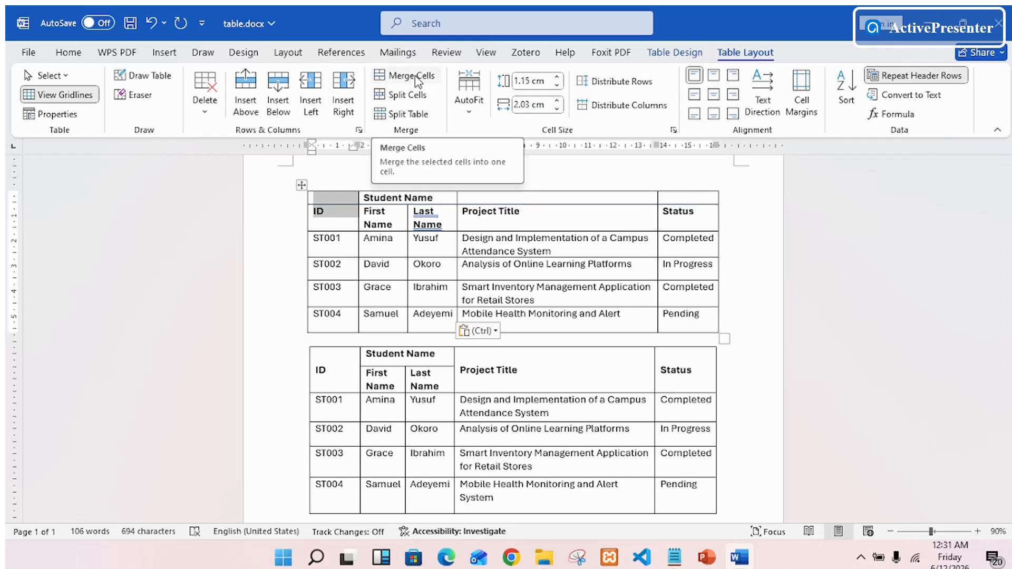
{"action": "left_click", "coordinate": [418, 81]}
{"action": "left_click", "coordinate": [340, 202]}
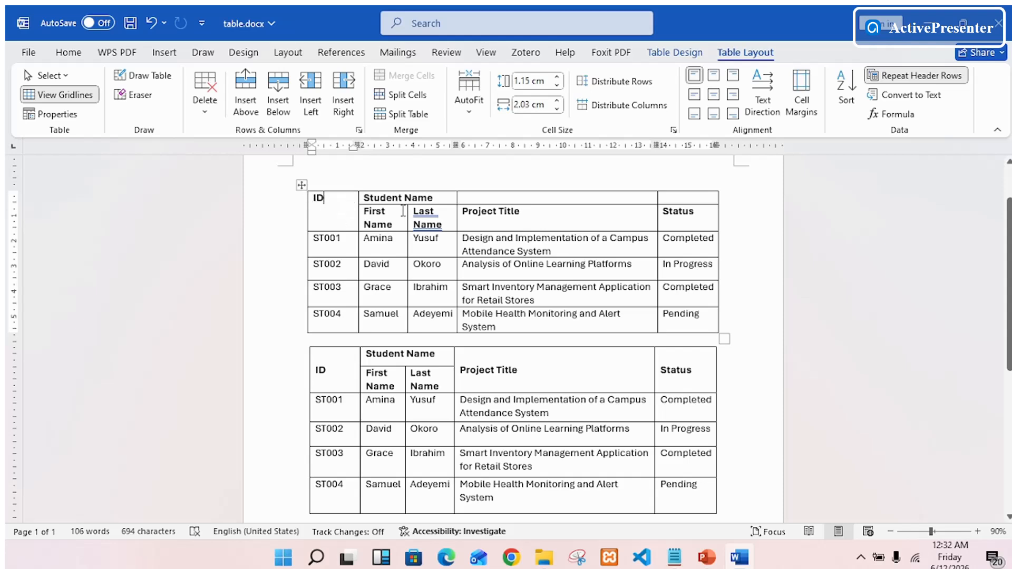
- Merge the Project Title and Status heading cells of the first table each with the empty cell above
{"action": "left_click_drag", "start_coordinate": [459, 198], "coordinate": [469, 221]}
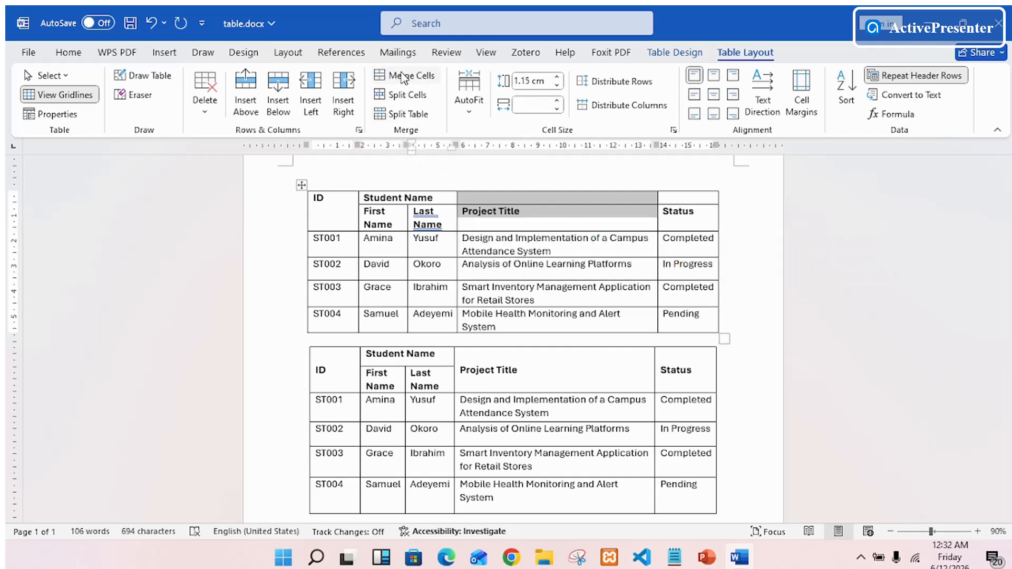
{"action": "left_click", "coordinate": [405, 78]}
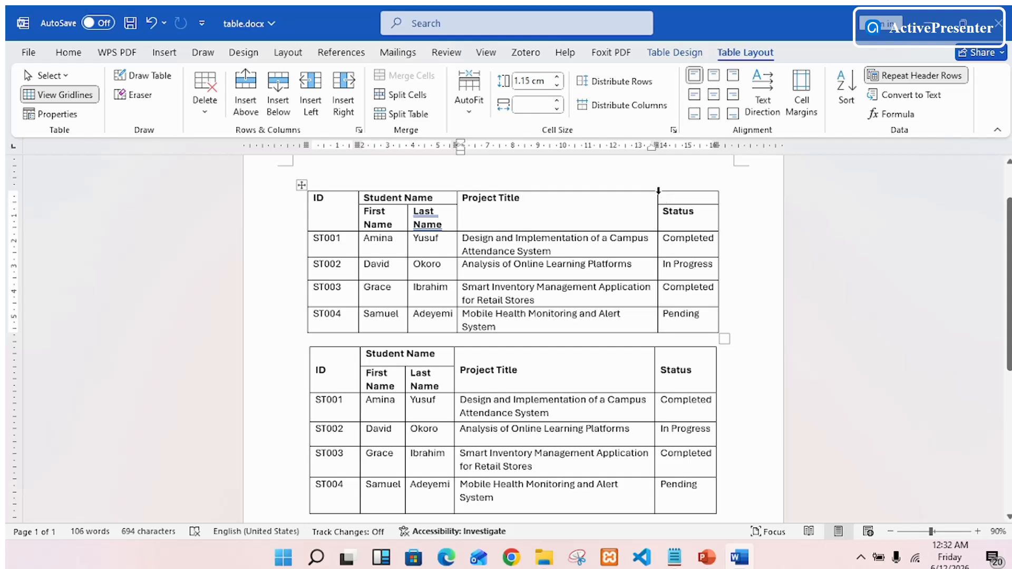
{"action": "left_click_drag", "start_coordinate": [660, 200], "coordinate": [665, 213]}
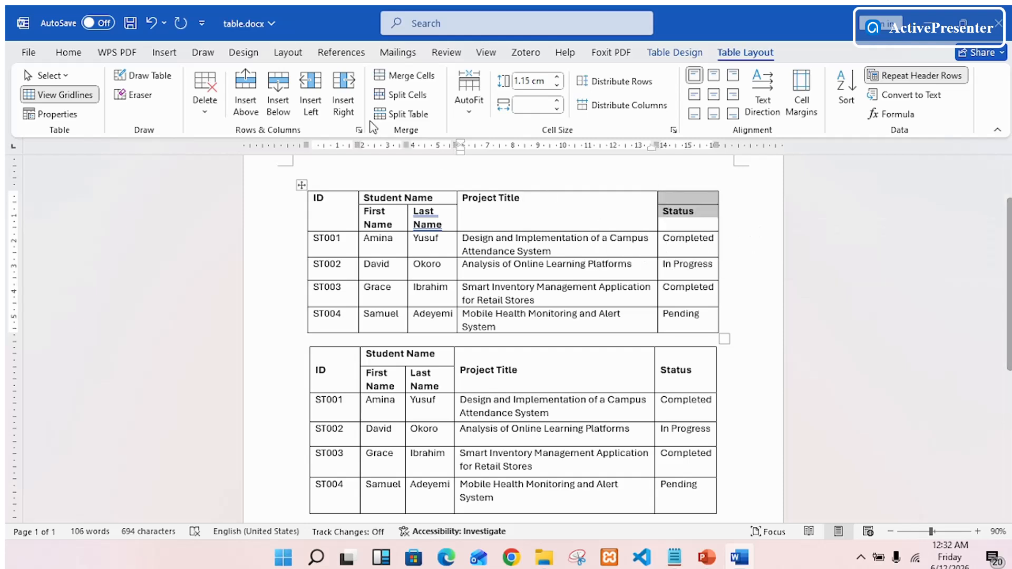
{"action": "left_click", "coordinate": [403, 79]}
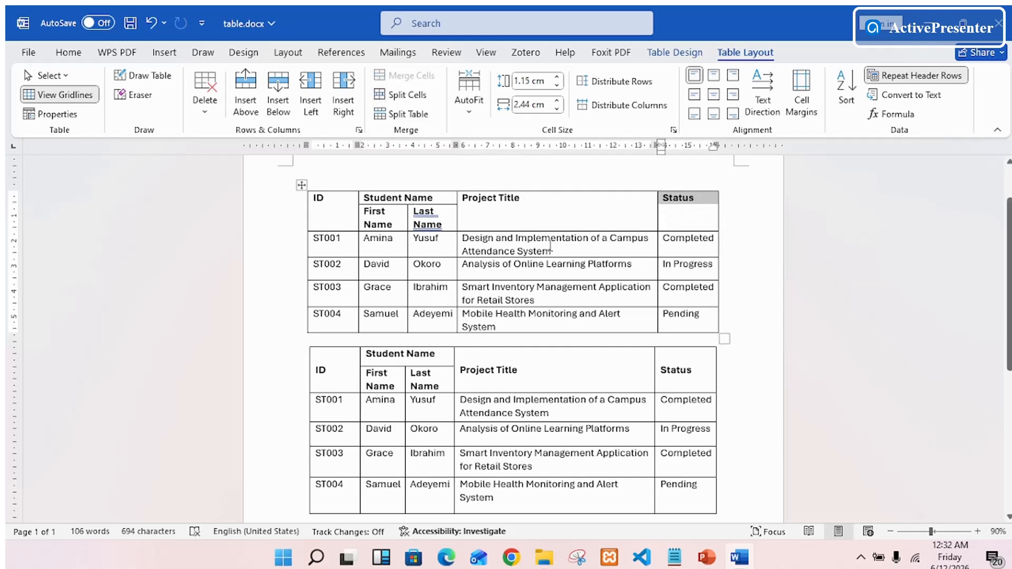
{"action": "left_click", "coordinate": [542, 207]}
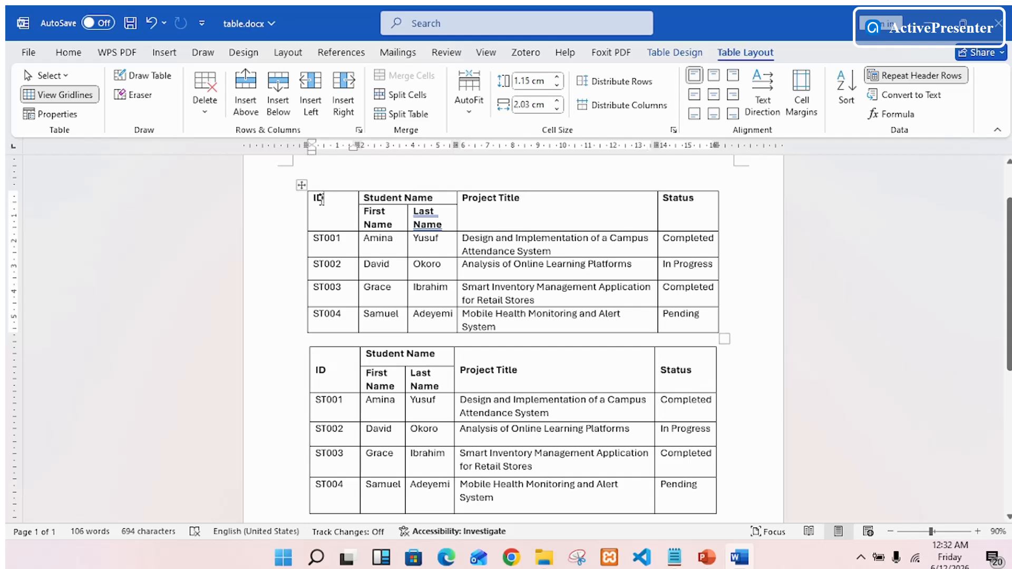
- Center the ID and Project Title headings of the first table vertically in their merged cells, keeping them left-aligned
{"action": "left_click", "coordinate": [310, 198]}
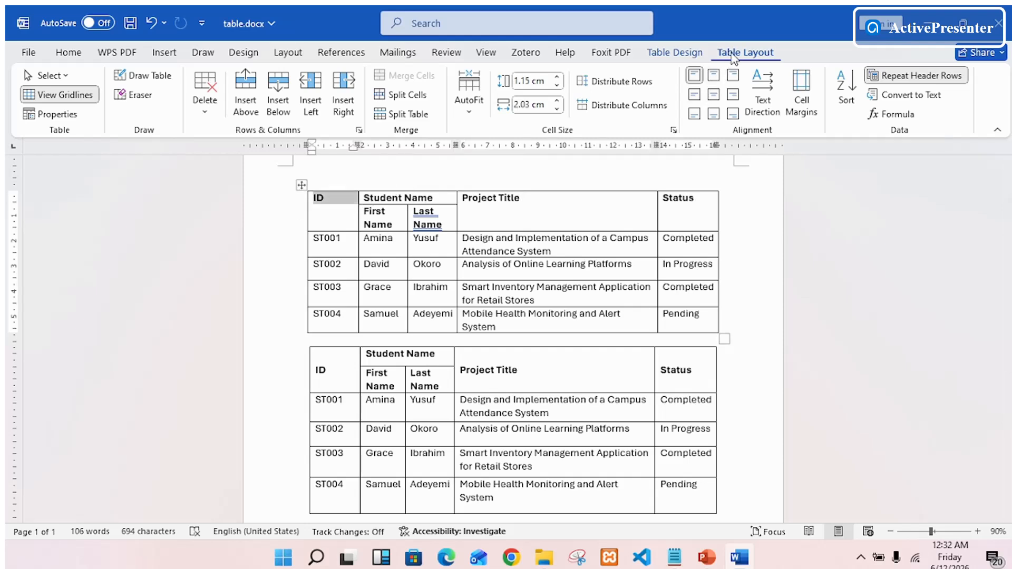
{"action": "left_click", "coordinate": [694, 99]}
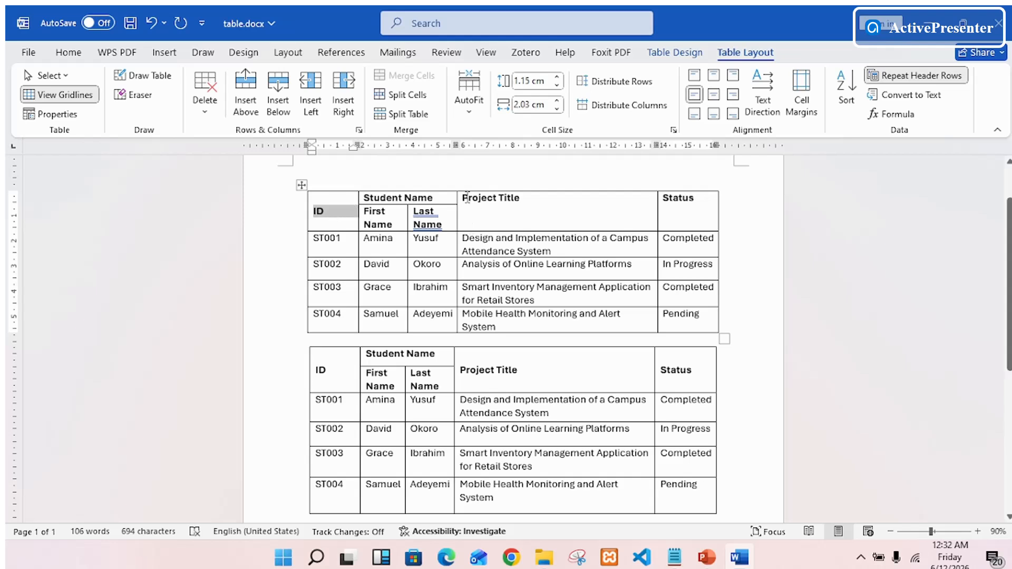
{"action": "left_click_drag", "start_coordinate": [460, 198], "coordinate": [663, 206]}
{"action": "left_click", "coordinate": [664, 207]}
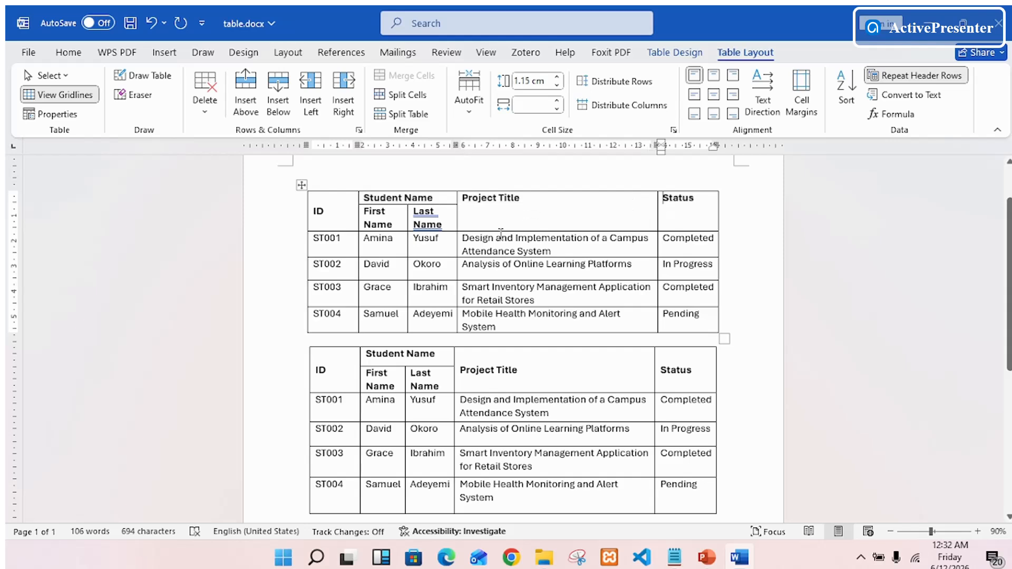
{"action": "left_click_drag", "start_coordinate": [458, 200], "coordinate": [624, 181]}
{"action": "left_click", "coordinate": [541, 220]}
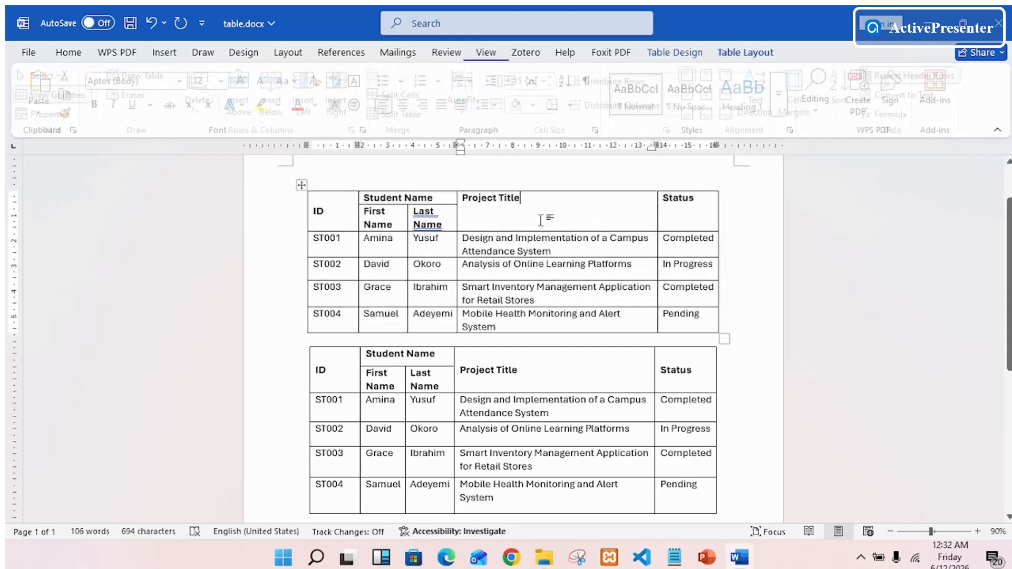
{"action": "left_click", "coordinate": [461, 205]}
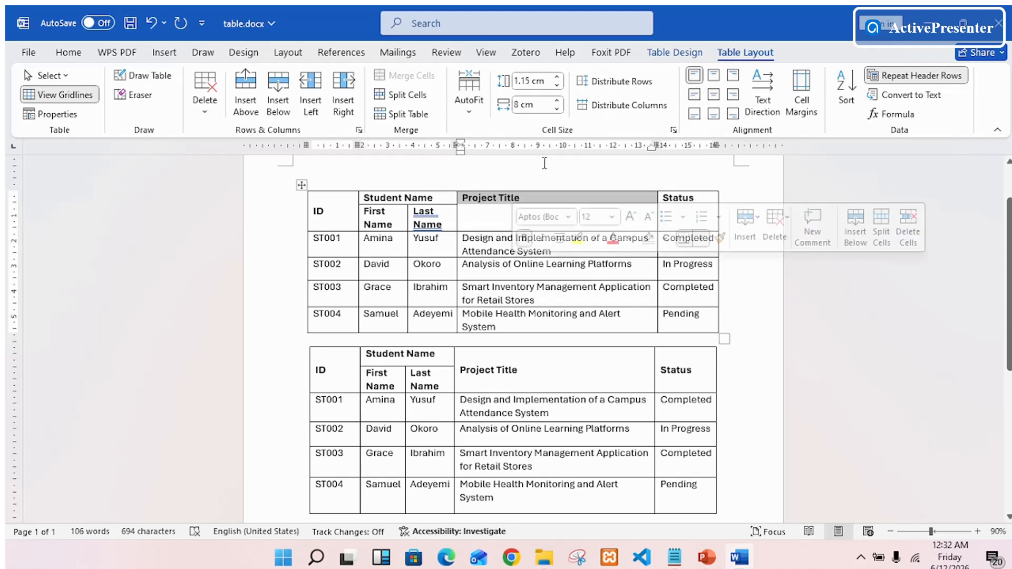
{"action": "left_click", "coordinate": [693, 101]}
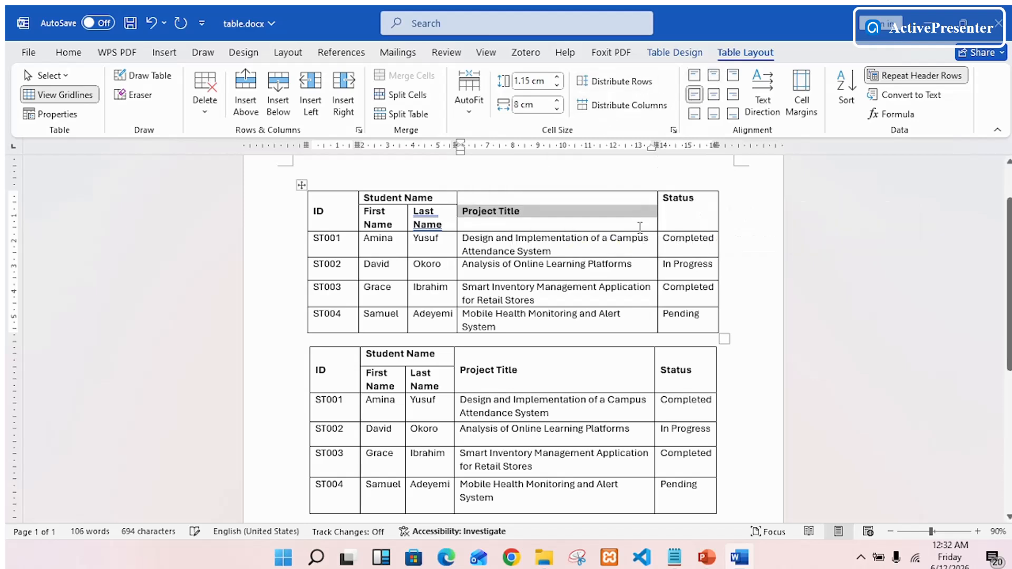
- Center the Status heading of the first table vertically in its merged cell, keeping it left-aligned
{"action": "left_click", "coordinate": [658, 203]}
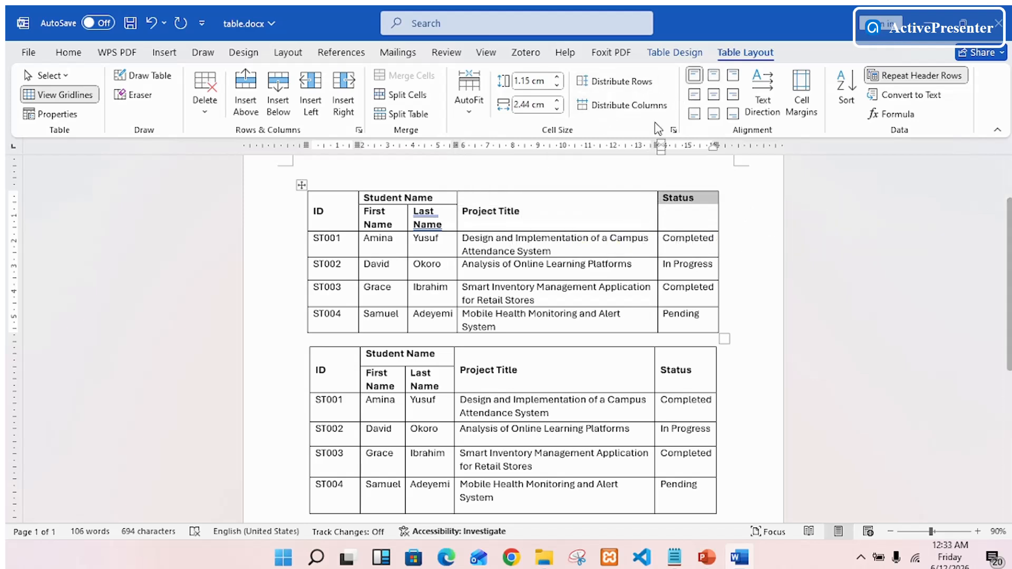
{"action": "left_click", "coordinate": [694, 94]}
{"action": "left_click", "coordinate": [648, 293]}
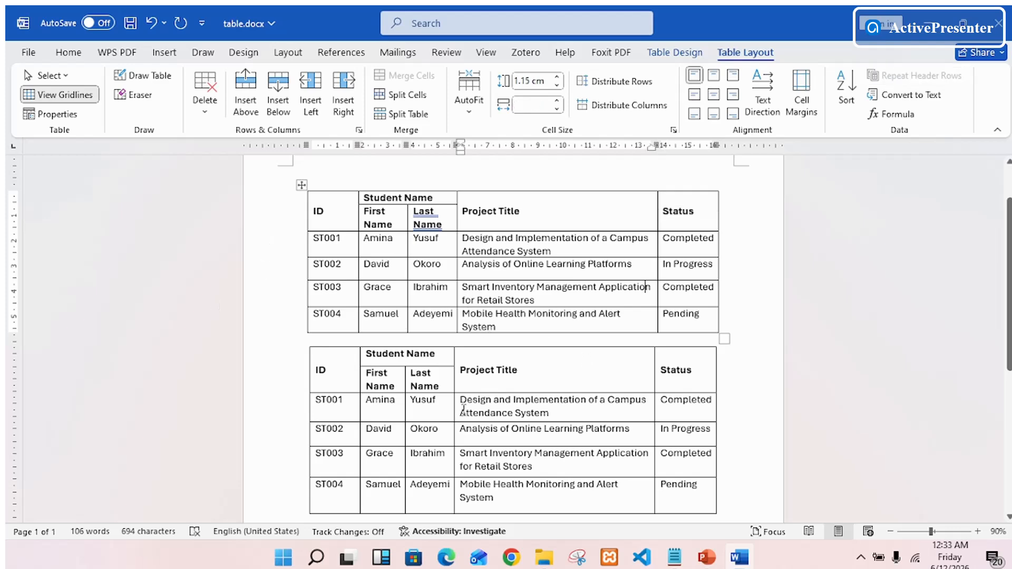
- Remove all borders from the entire first table and check the page in the print preview
{"action": "scroll", "coordinate": [453, 369], "scroll_direction": "down", "scroll_amount": 2}
{"action": "scroll", "coordinate": [454, 361], "scroll_direction": "up", "scroll_amount": 1}
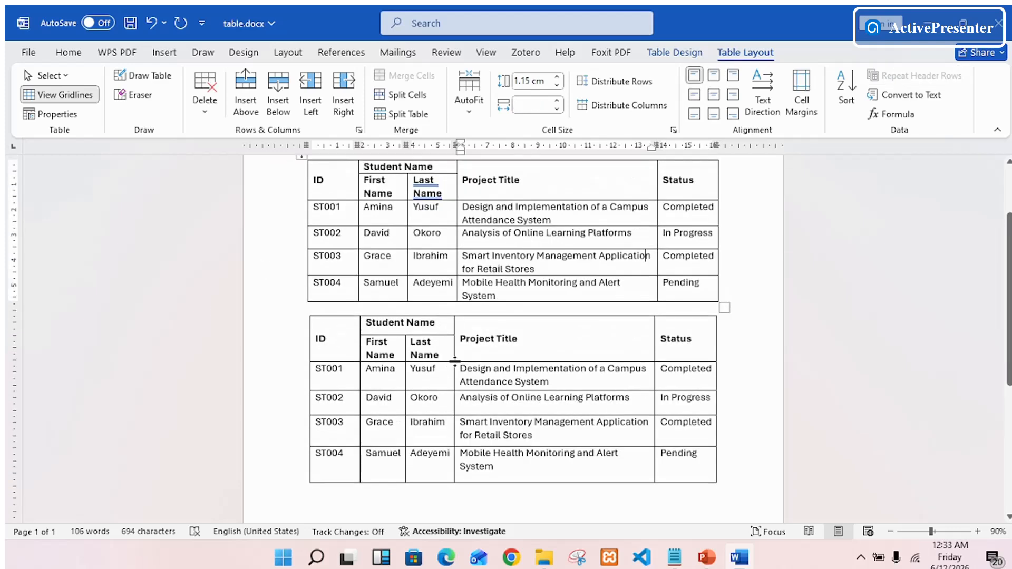
{"action": "scroll", "coordinate": [455, 362], "scroll_direction": "up", "scroll_amount": 4}
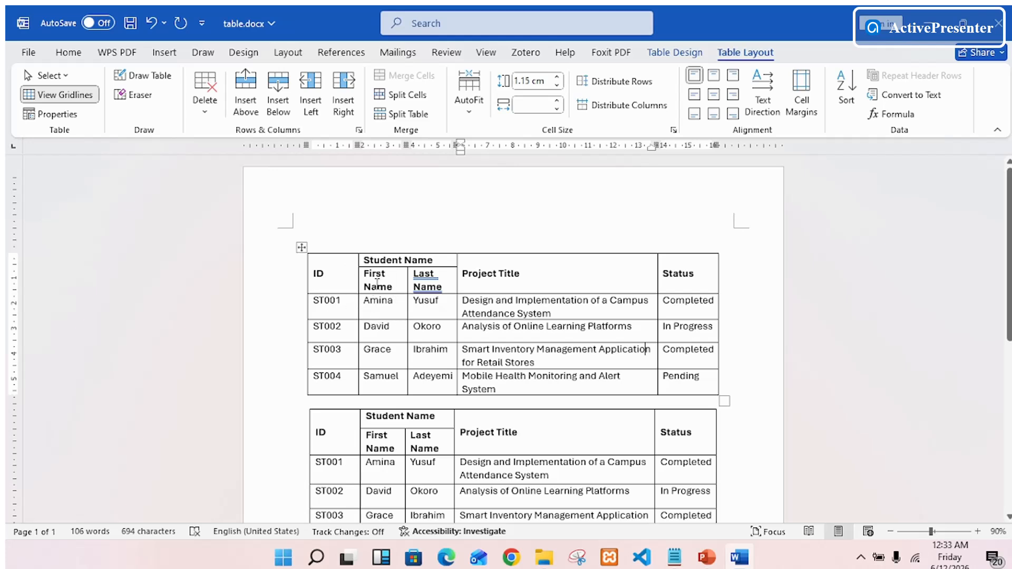
{"action": "left_click", "coordinate": [304, 247]}
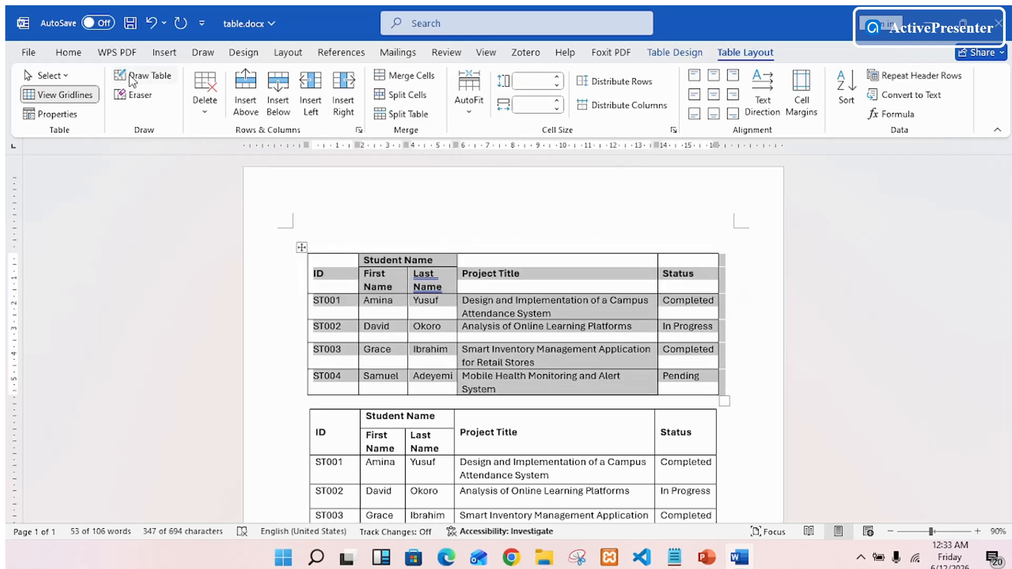
{"action": "left_click", "coordinate": [70, 54]}
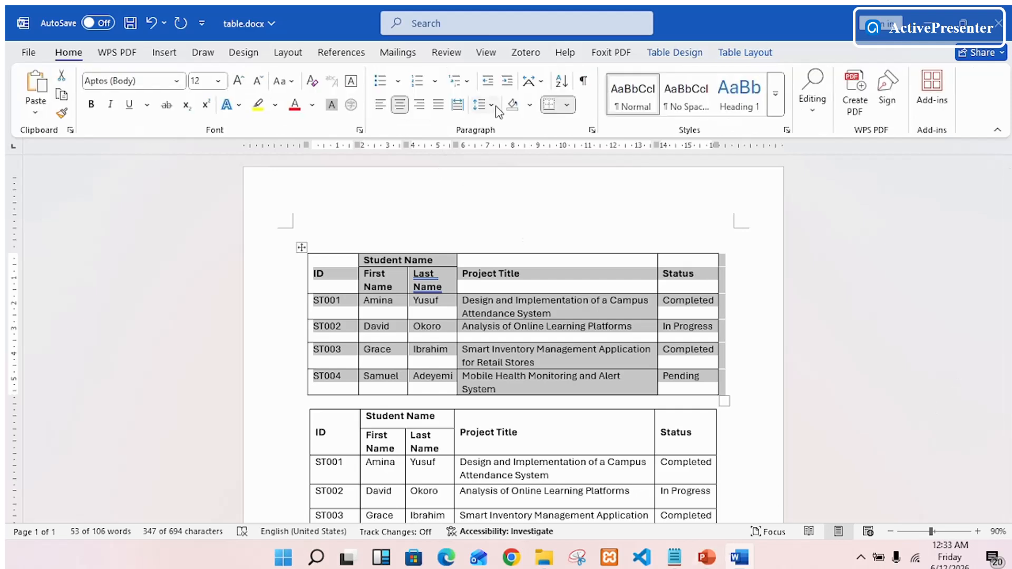
{"action": "left_click", "coordinate": [567, 106]}
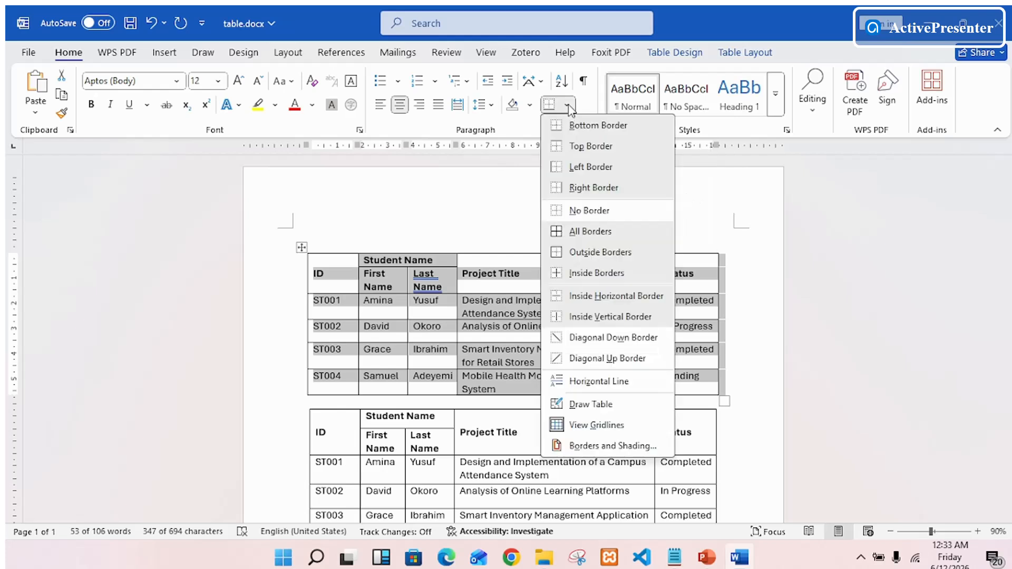
{"action": "left_click", "coordinate": [587, 211]}
{"action": "left_click", "coordinate": [757, 385]}
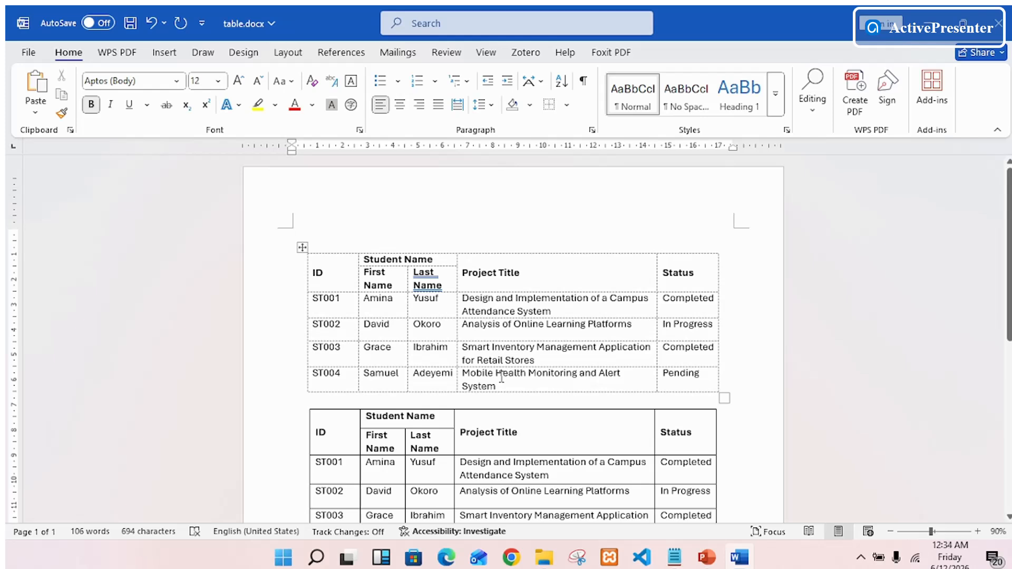
{"action": "key", "text": "ctrl+p"}
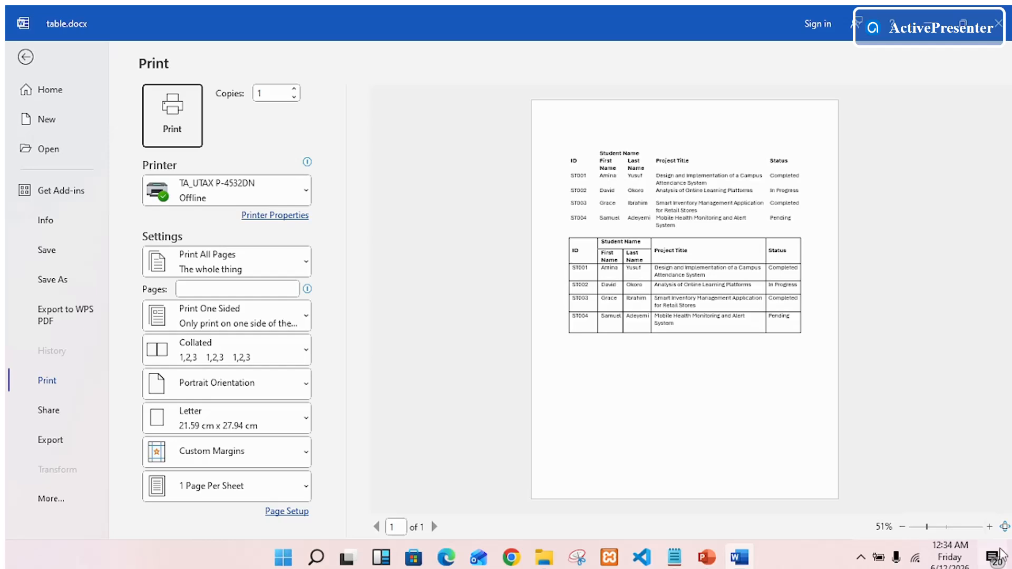
- Inspect the borderless first table at 90% zoom in the print preview, and return to the document
{"action": "left_click", "coordinate": [990, 526]}
{"action": "left_click", "coordinate": [989, 526]}
{"action": "left_click", "coordinate": [989, 527]}
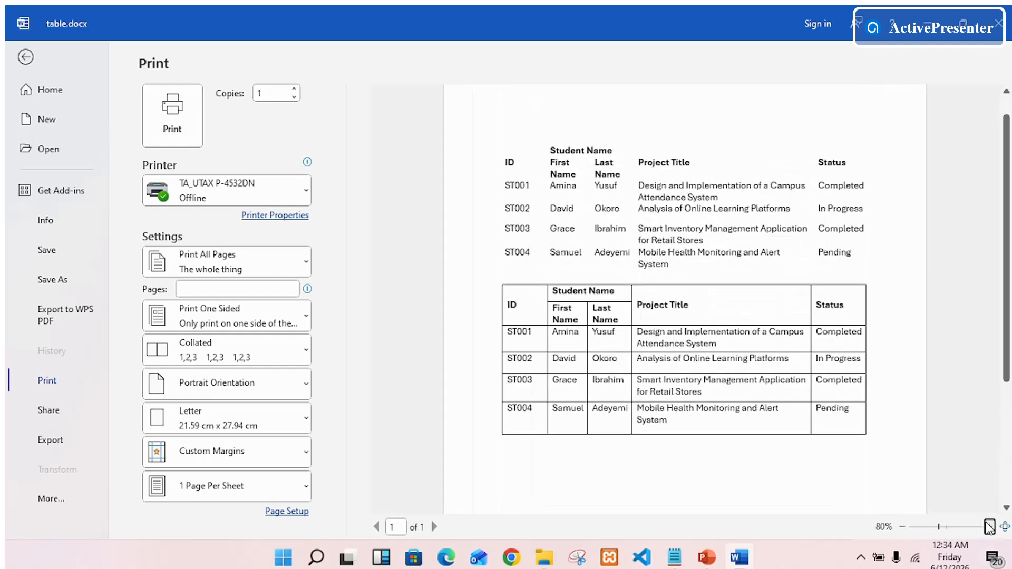
{"action": "left_click", "coordinate": [989, 527]}
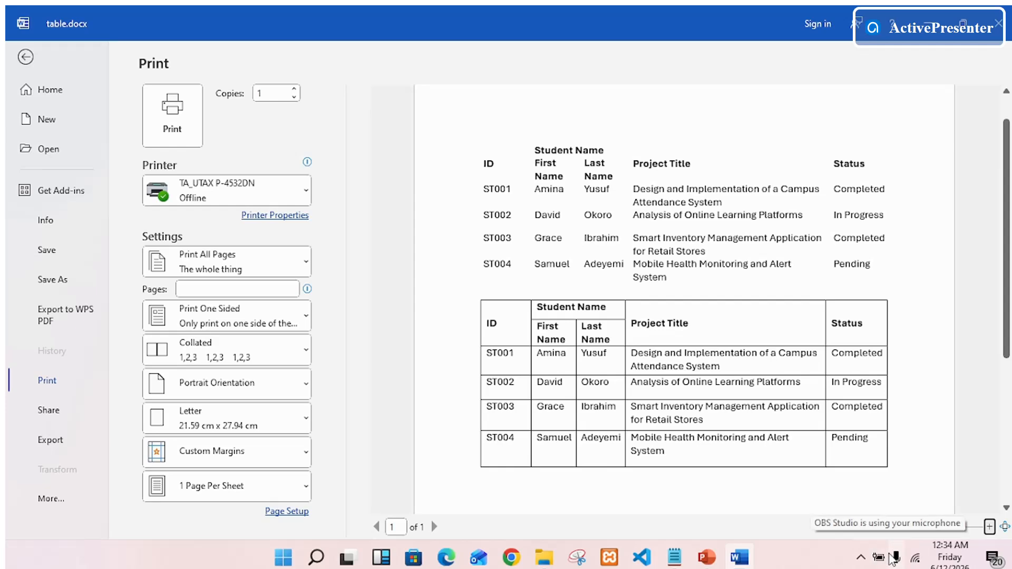
{"action": "key", "text": "Escape"}
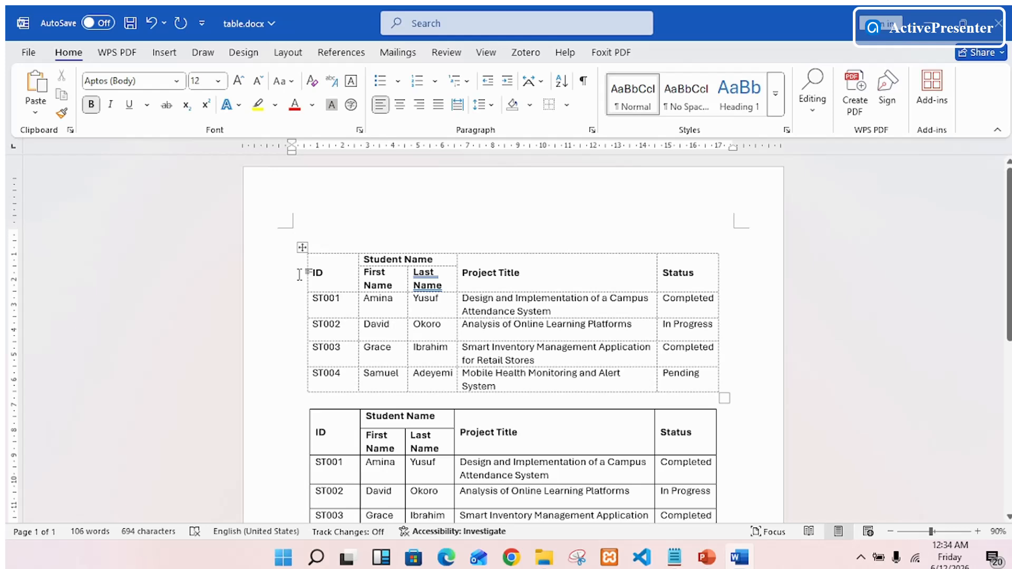
- Add a top border to the entire ST001 row of the first table, separating the headings from the data
{"action": "mouse_move", "coordinate": [295, 324]}
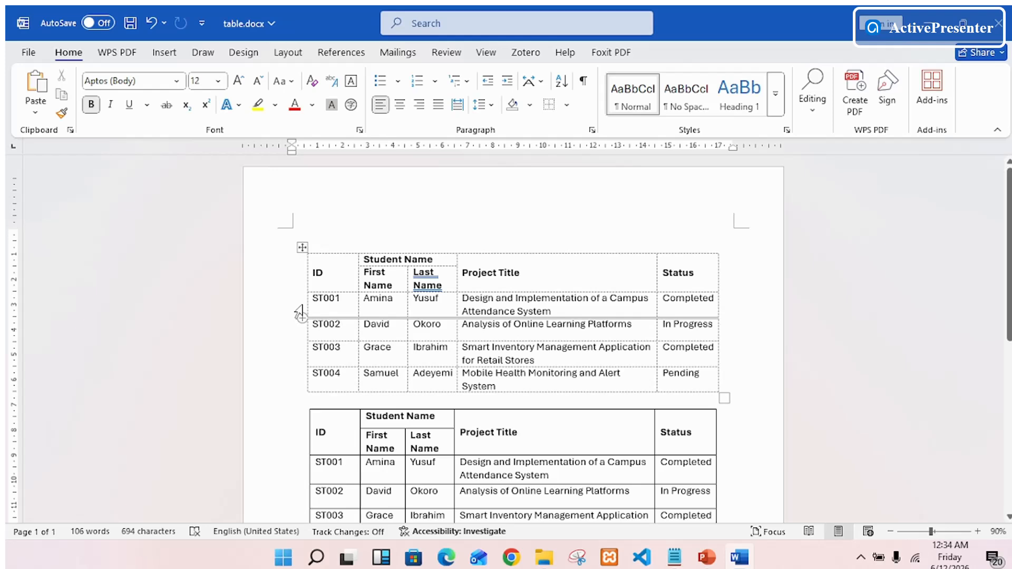
{"action": "left_click", "coordinate": [301, 314]}
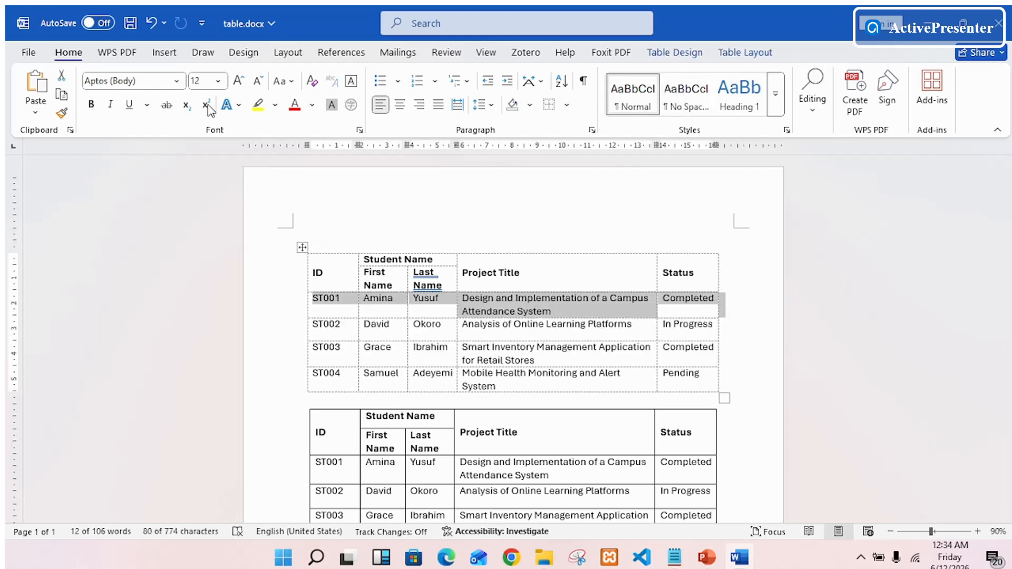
{"action": "left_click", "coordinate": [567, 104]}
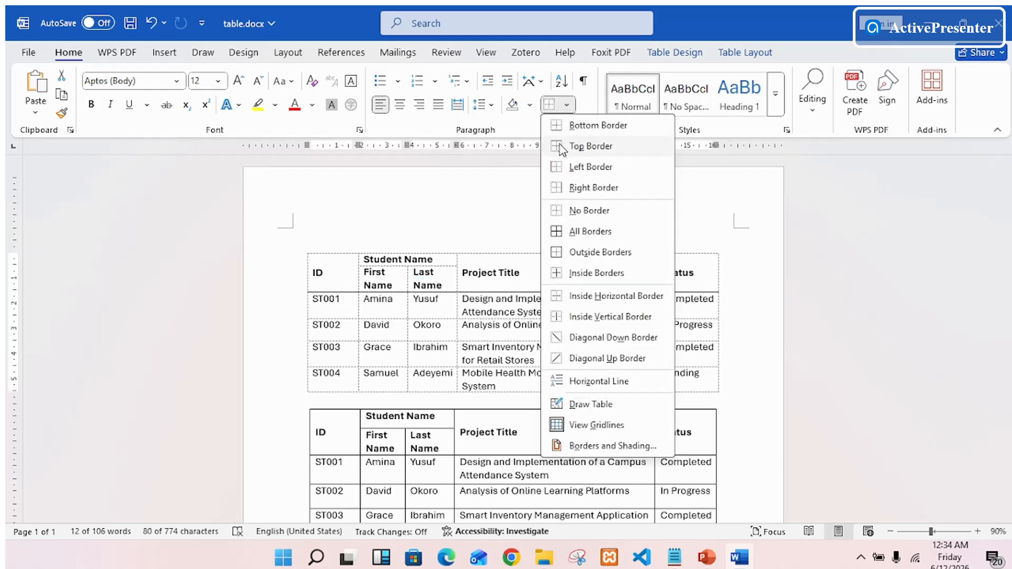
{"action": "left_click", "coordinate": [560, 148]}
{"action": "left_click", "coordinate": [386, 291]}
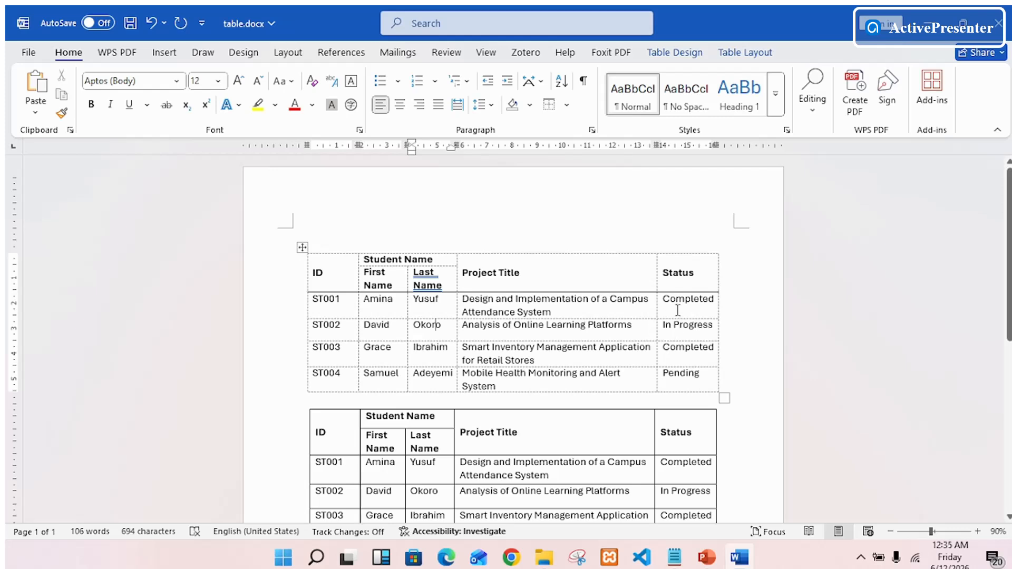
{"action": "left_click", "coordinate": [688, 252]}
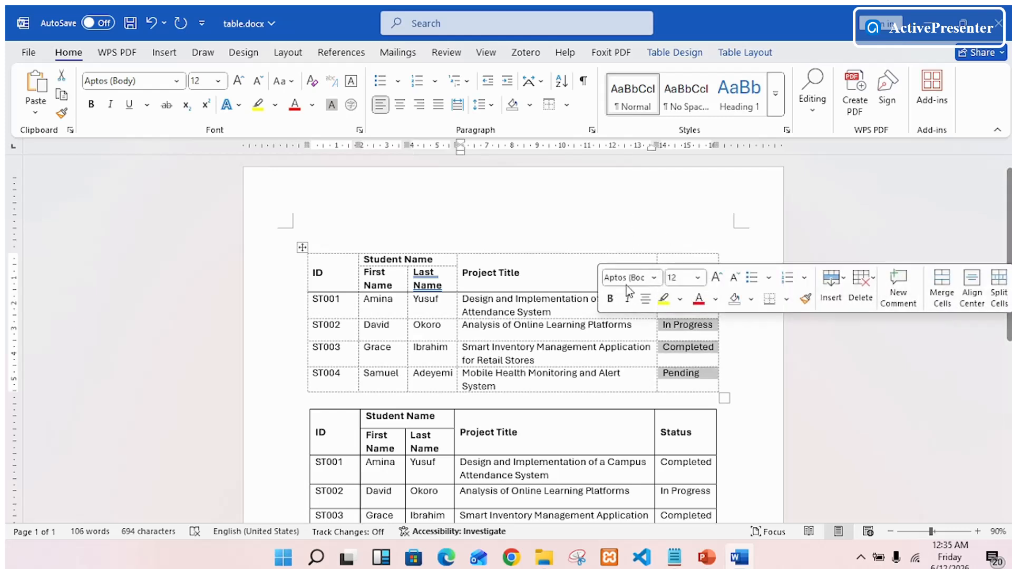
{"action": "mouse_move", "coordinate": [659, 256]}
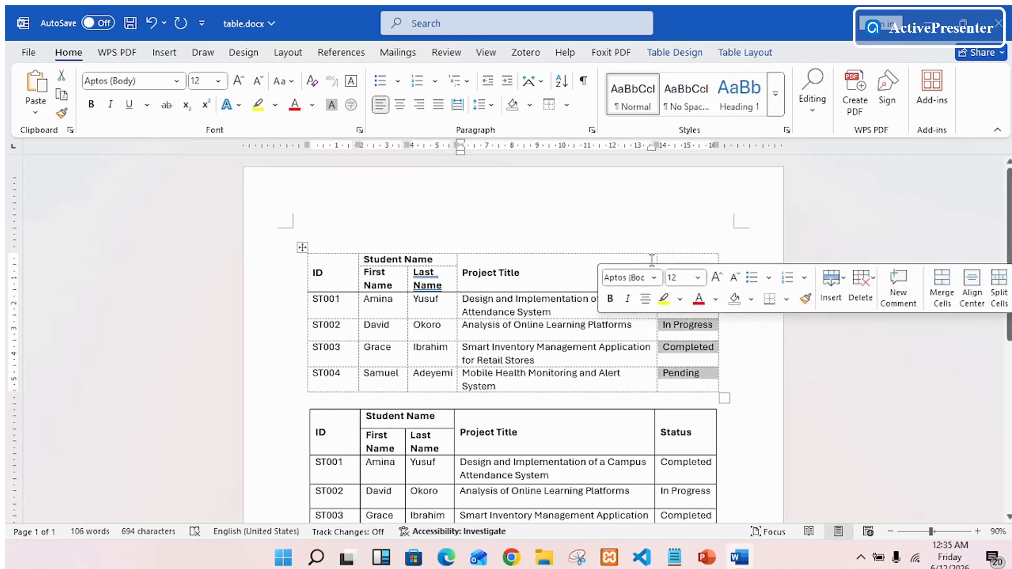
{"action": "left_click", "coordinate": [555, 252]}
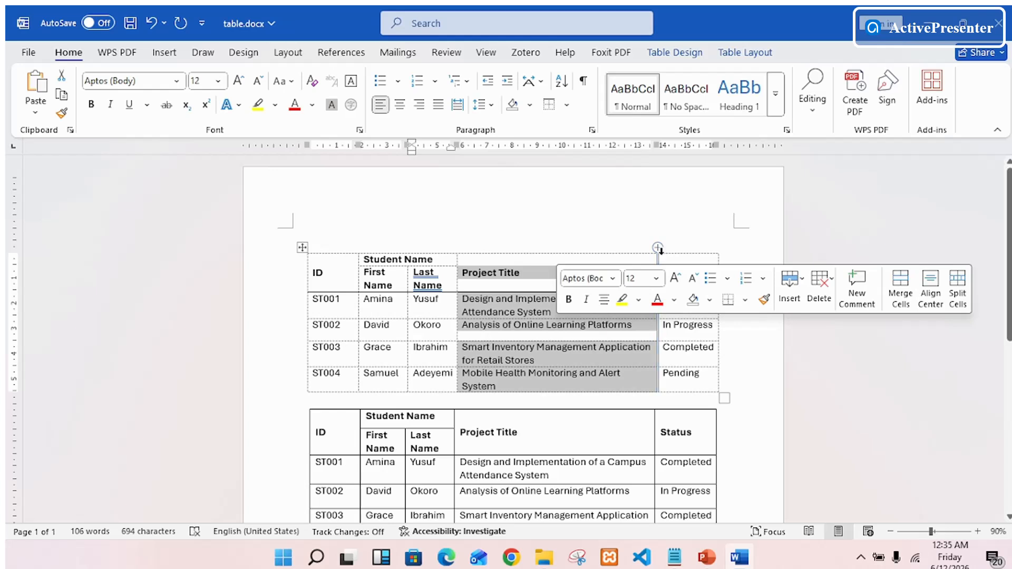
{"action": "left_click", "coordinate": [653, 216]}
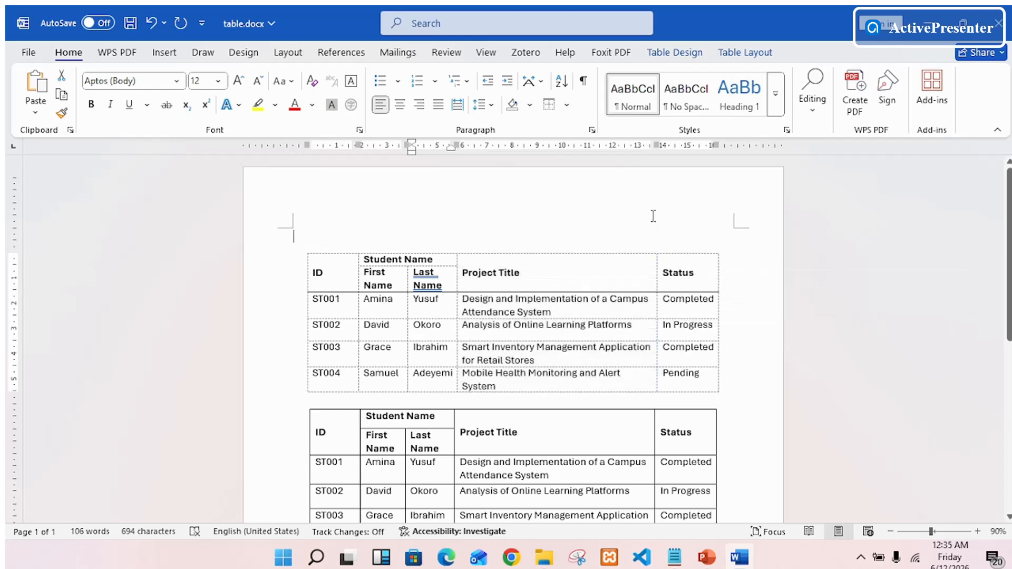
- Add a left border to the entire Status column of the first table
{"action": "left_click", "coordinate": [684, 250]}
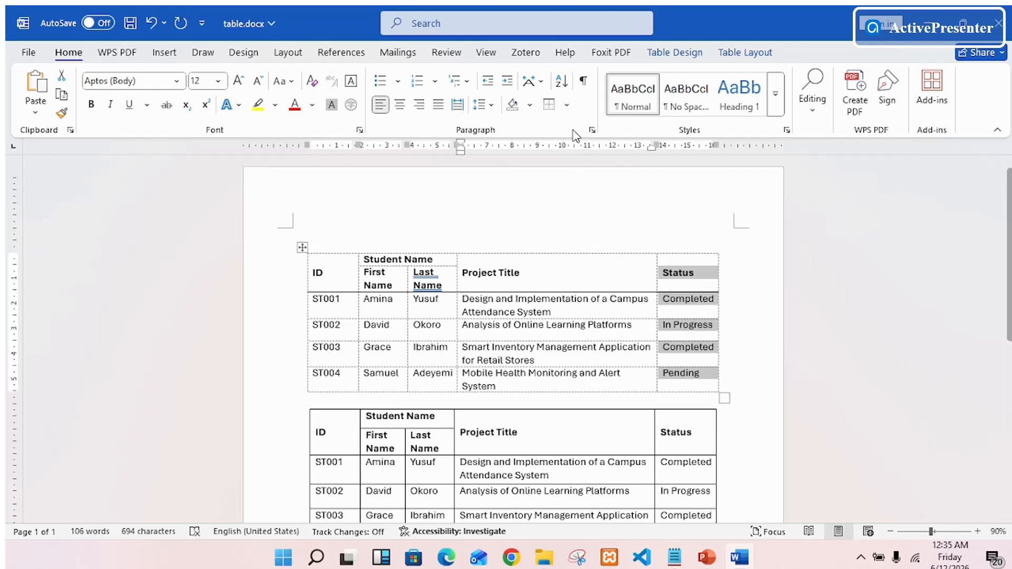
{"action": "left_click", "coordinate": [568, 105]}
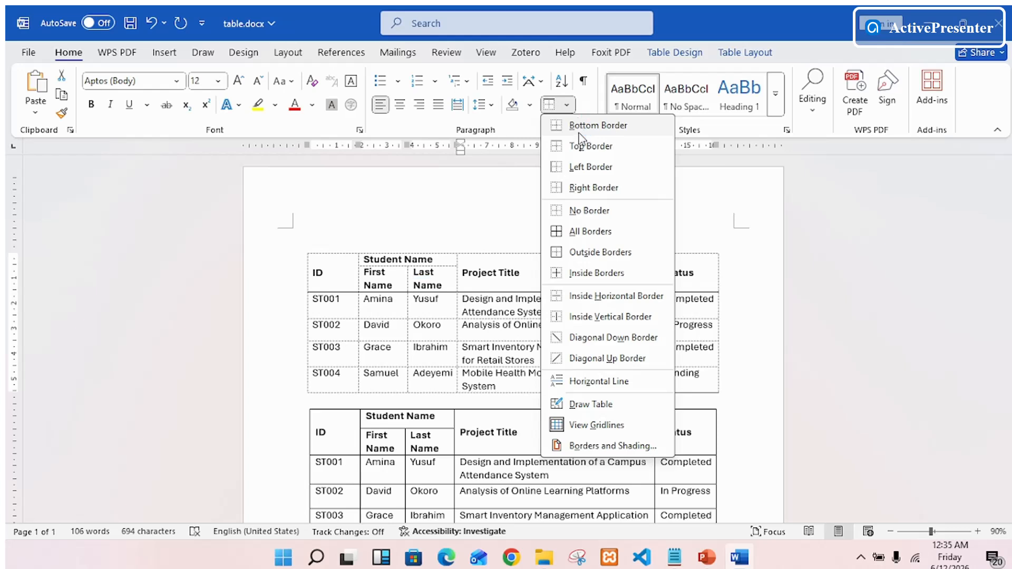
{"action": "left_click", "coordinate": [563, 167]}
{"action": "left_click", "coordinate": [701, 347]}
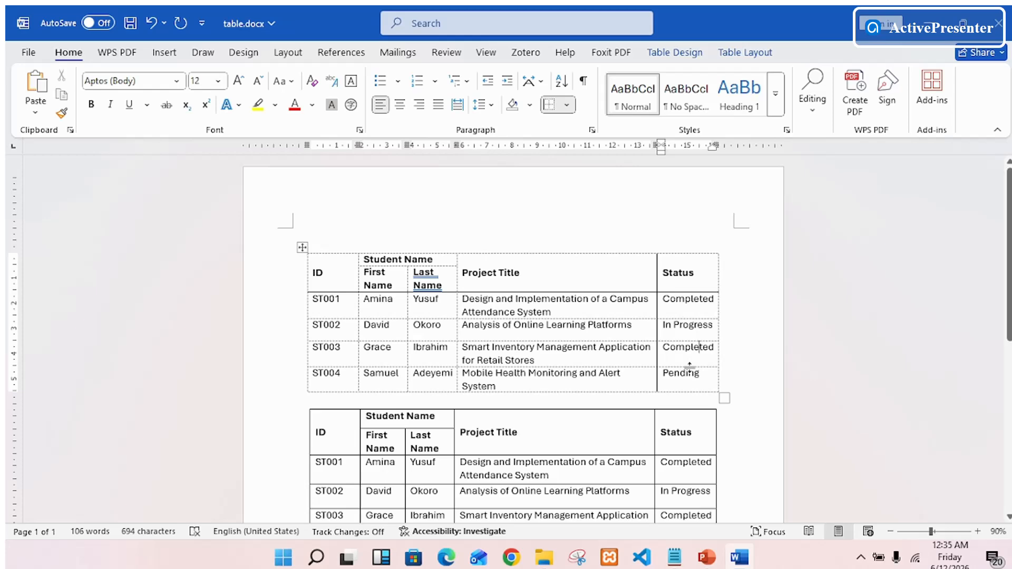
- Check the first table's row and column border lines in the print preview at 90% zoom
{"action": "key", "text": "ctrl+p"}
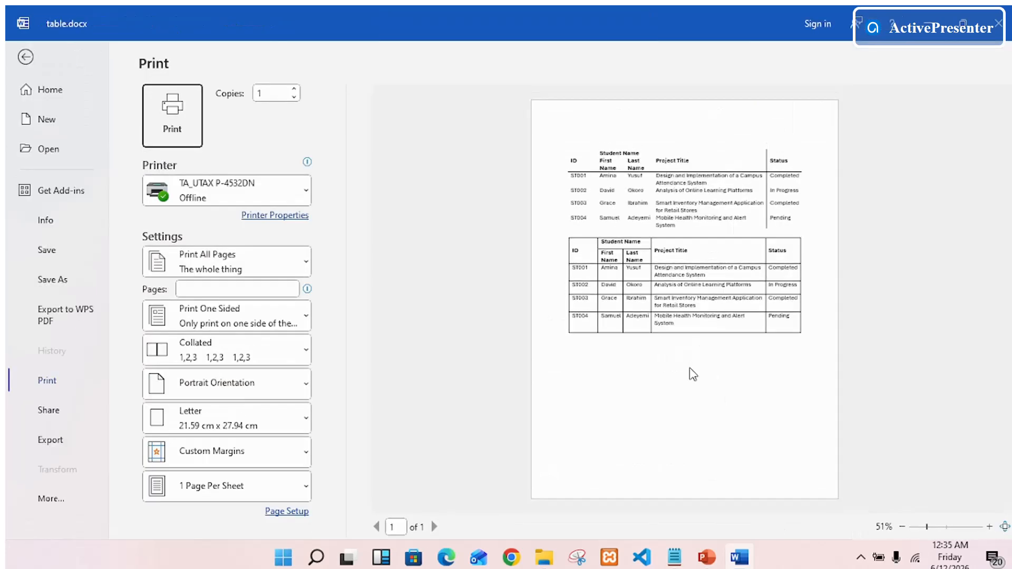
{"action": "left_click", "coordinate": [988, 527]}
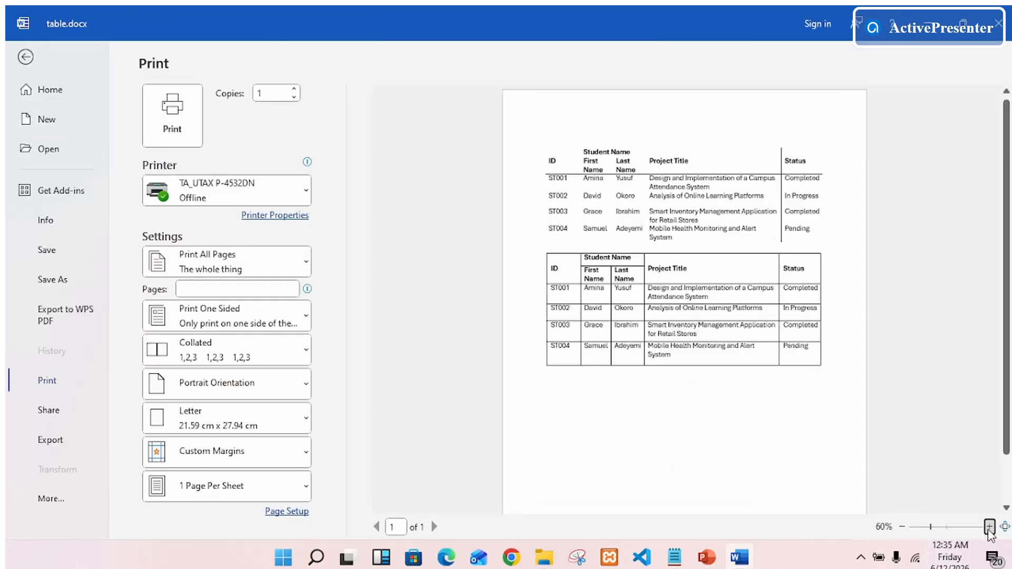
{"action": "left_click", "coordinate": [987, 527]}
{"action": "left_click", "coordinate": [988, 527]}
{"action": "left_click", "coordinate": [988, 527]}
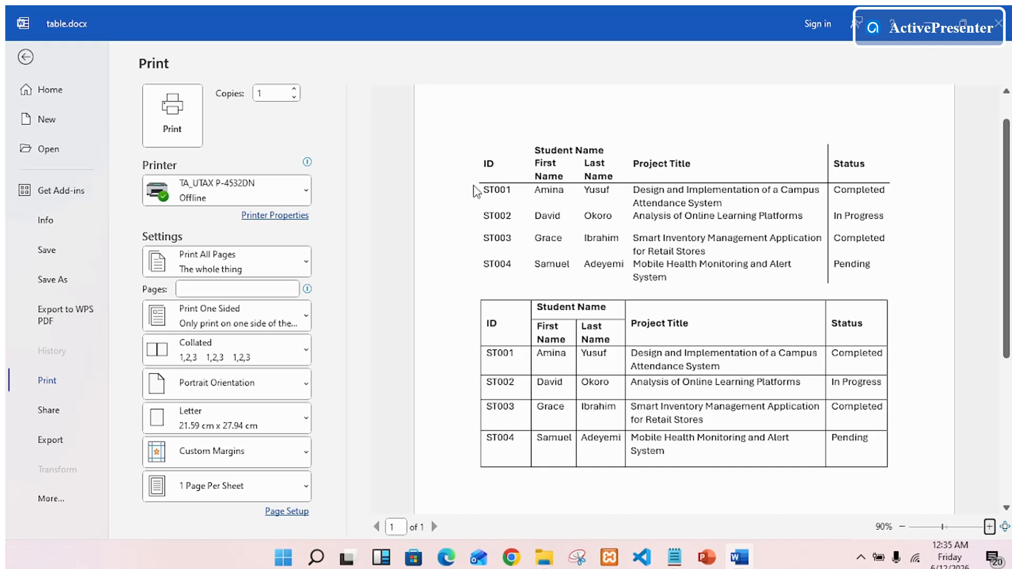